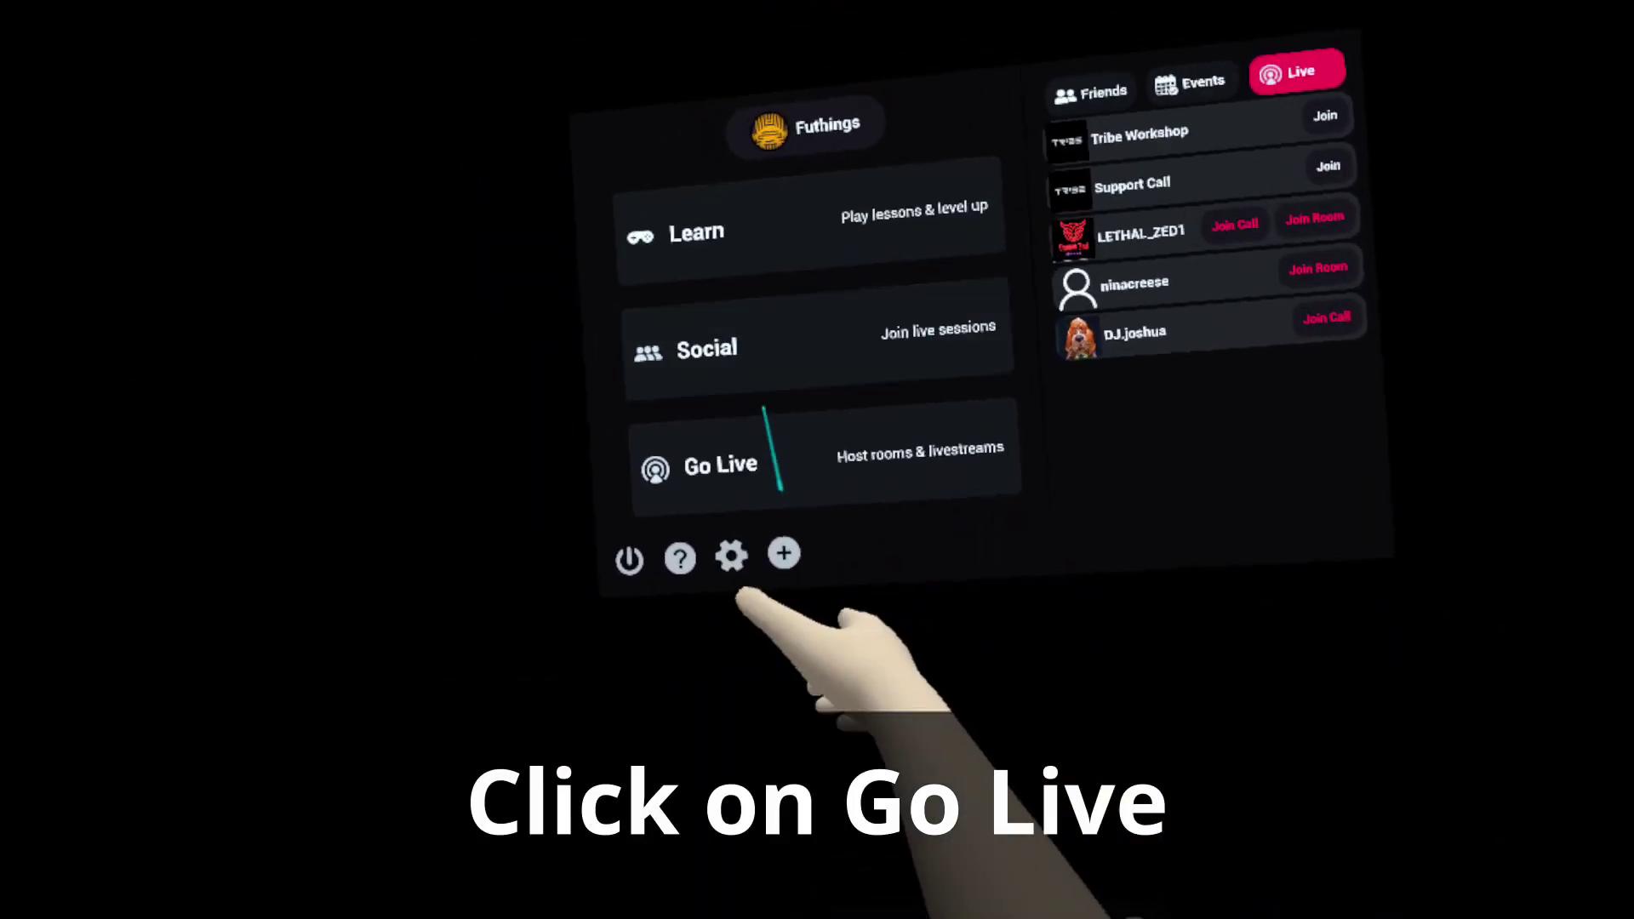
Go live with a Livestream call in TribeXR and mute your own voice.
{"action": "left_click", "coordinate": [755, 451]}
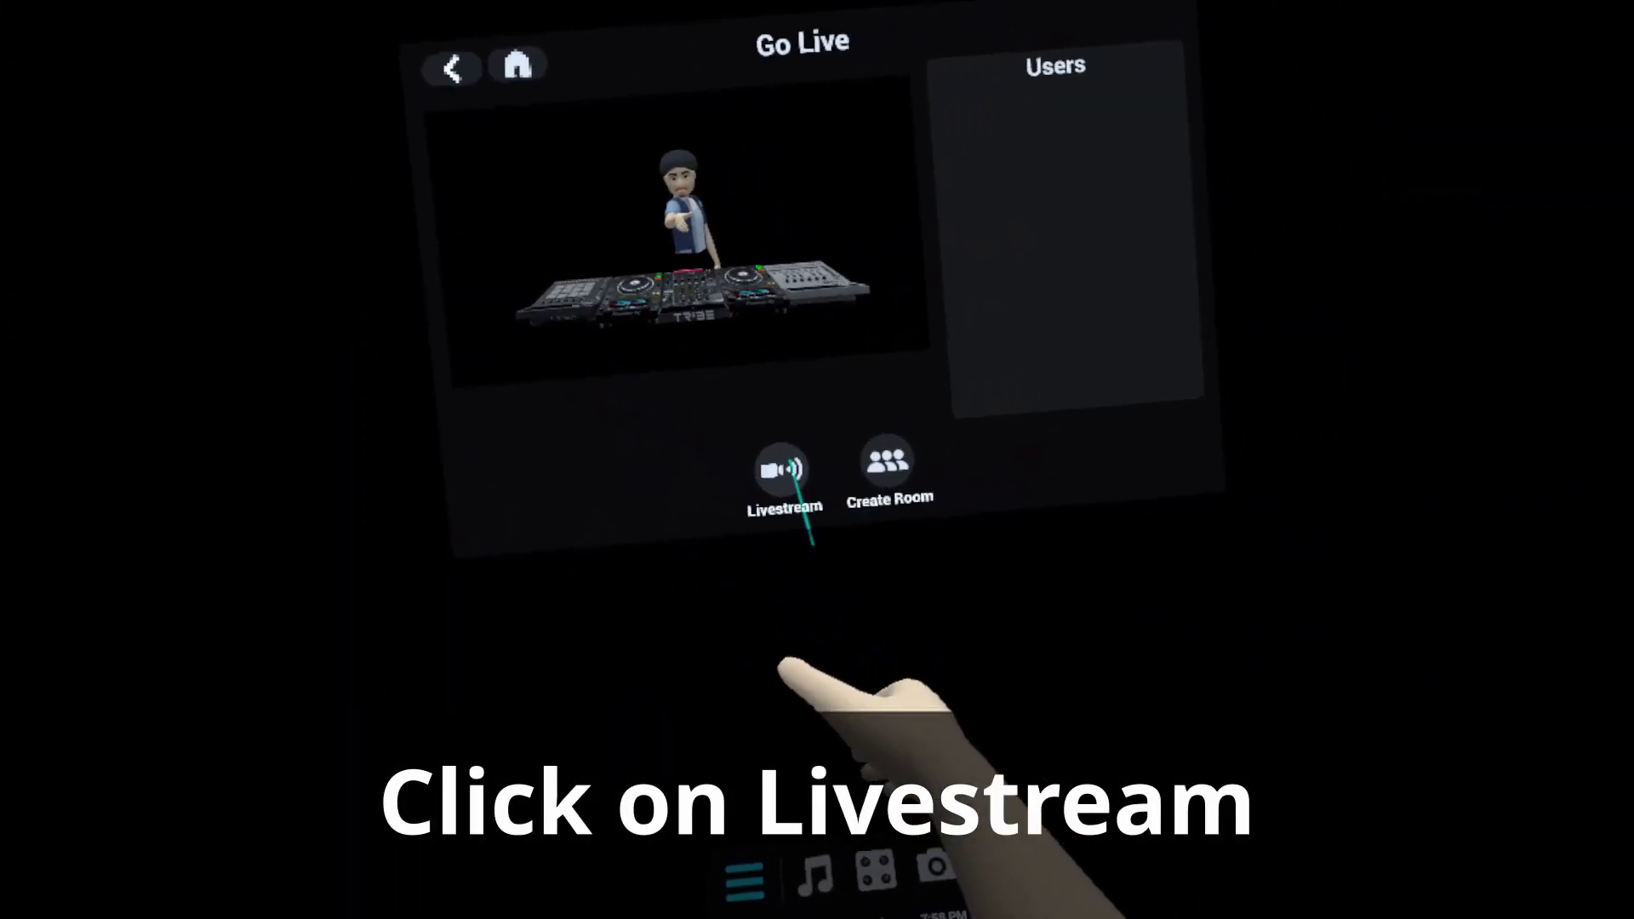
{"action": "left_click", "coordinate": [785, 466]}
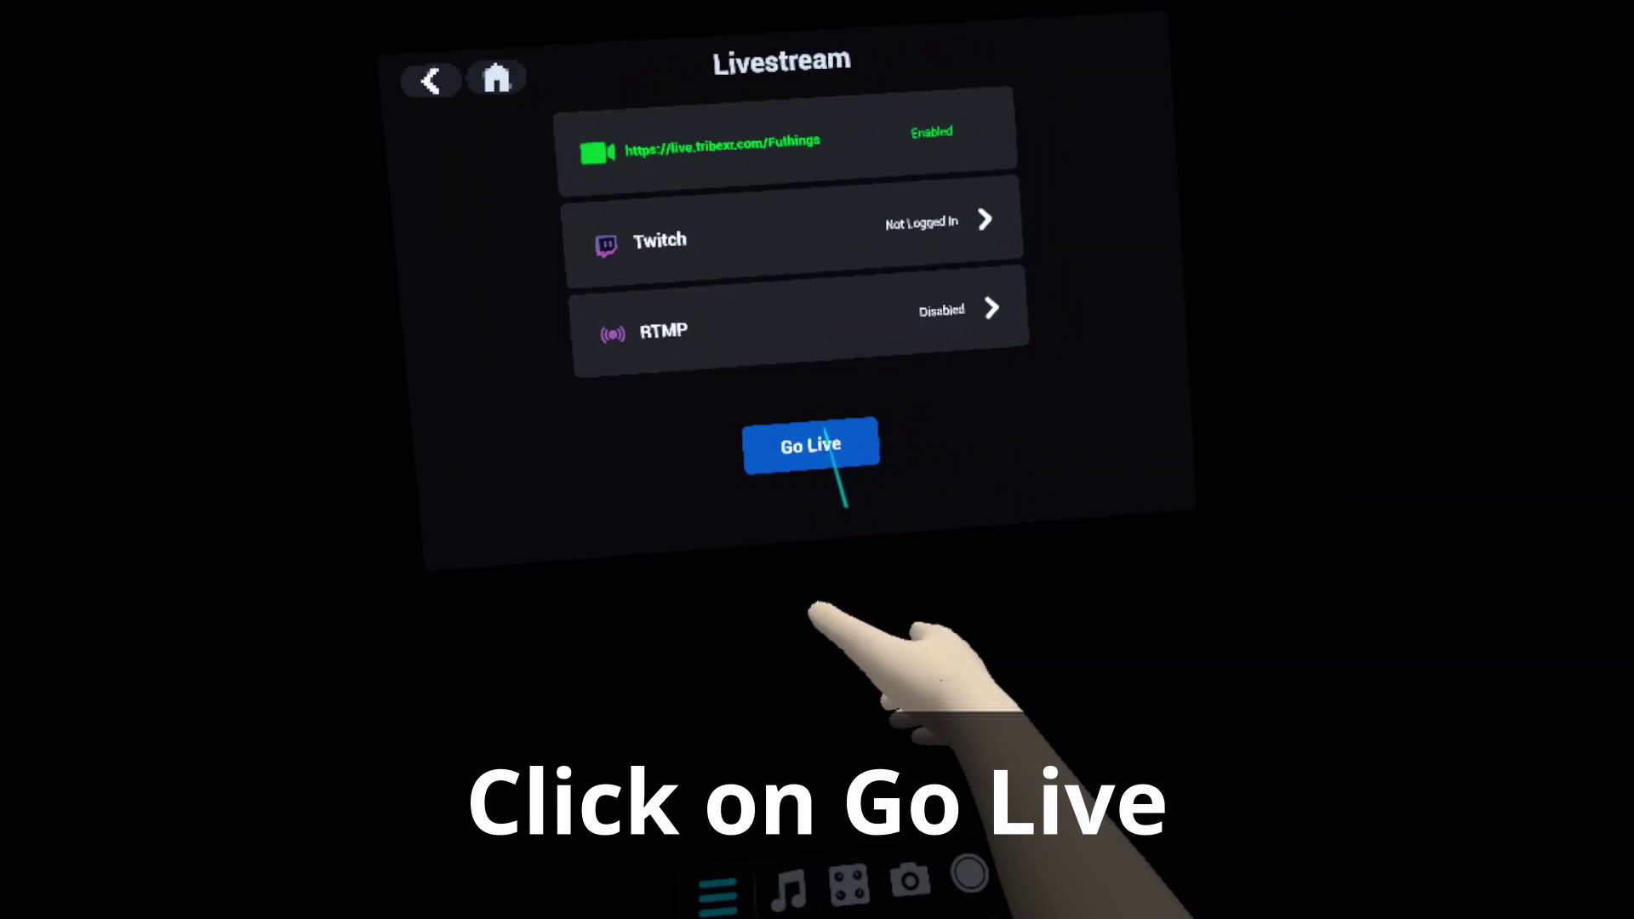
{"action": "left_click", "coordinate": [826, 464]}
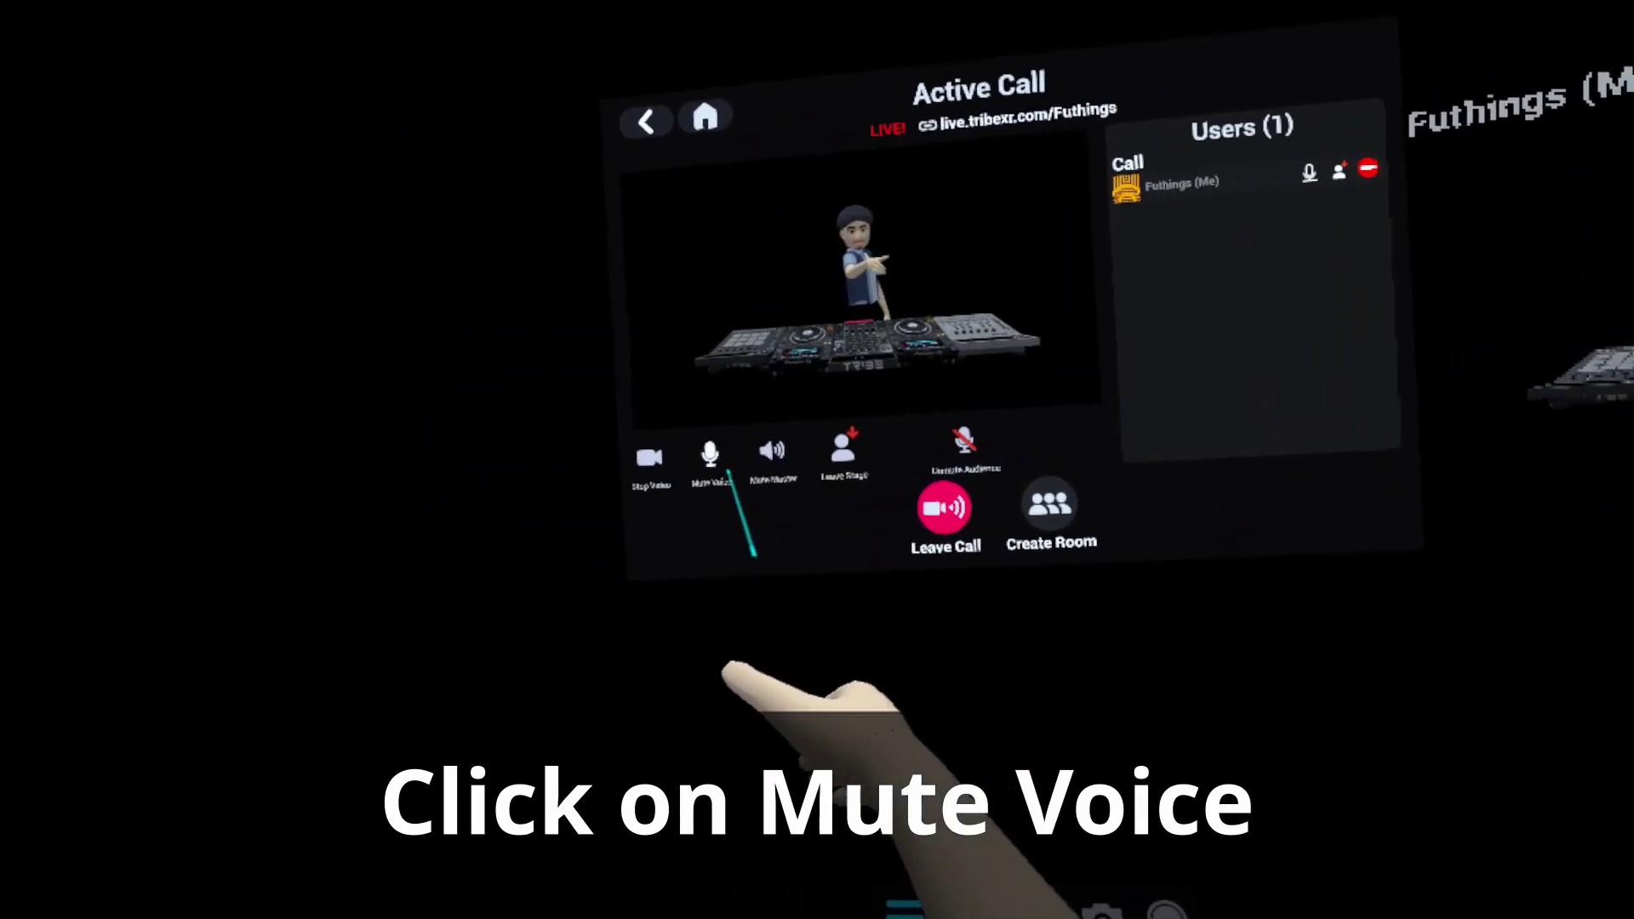
{"action": "left_click", "coordinate": [609, 455]}
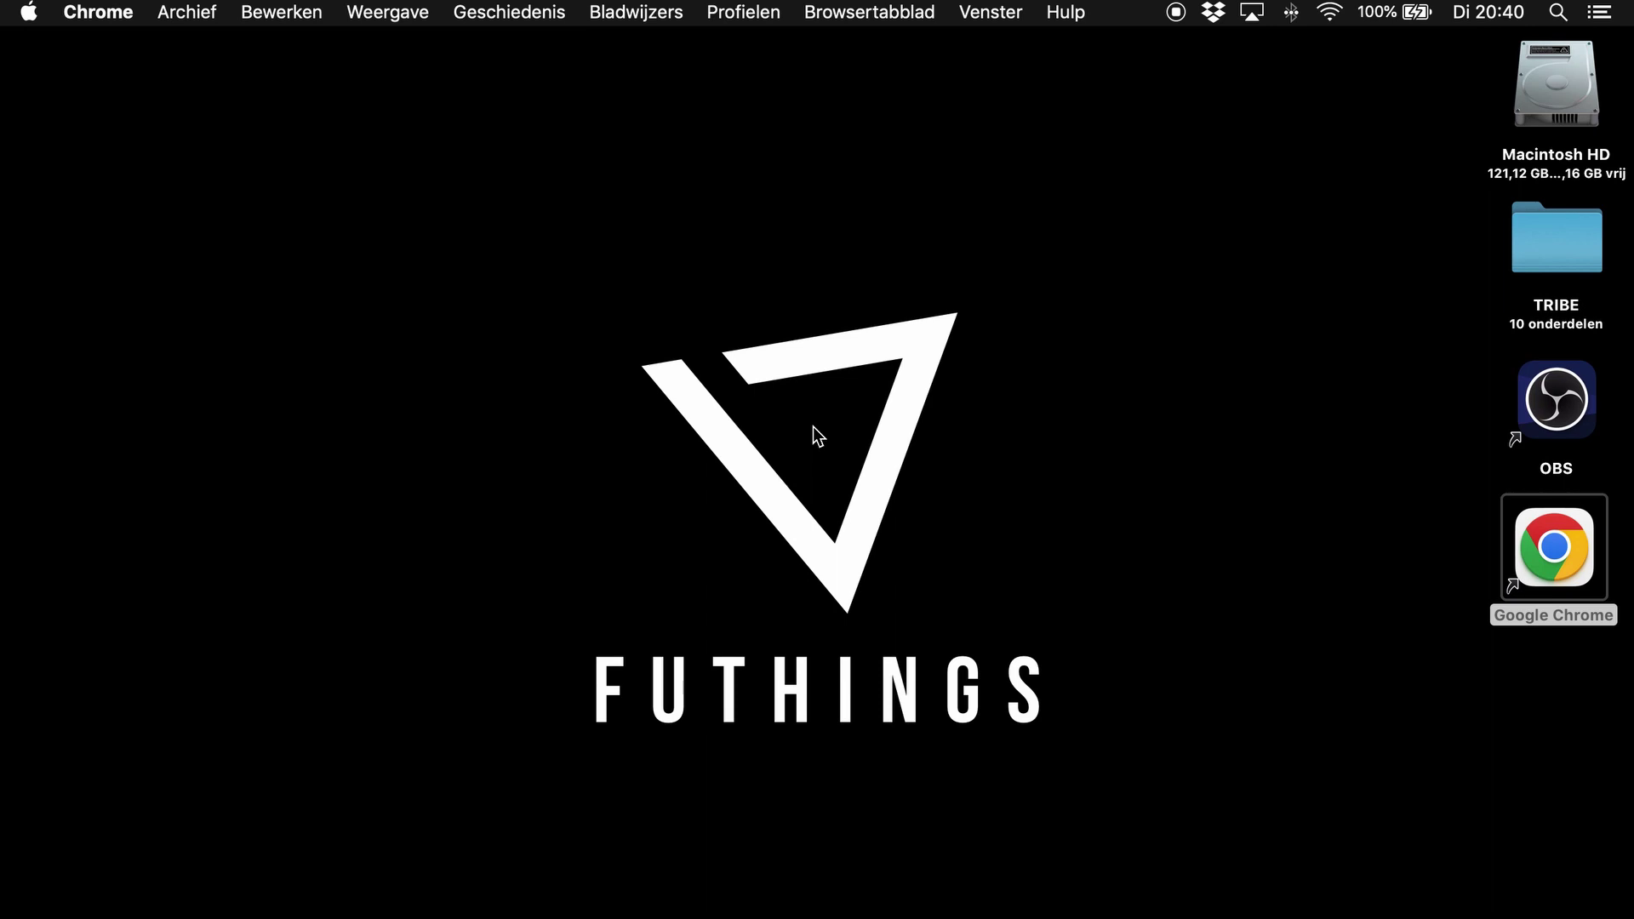
Launch Chrome, start adding a new Google account, and enter the artist's first name.
{"action": "double_click", "coordinate": [1560, 549]}
{"action": "left_click", "coordinate": [1595, 241]}
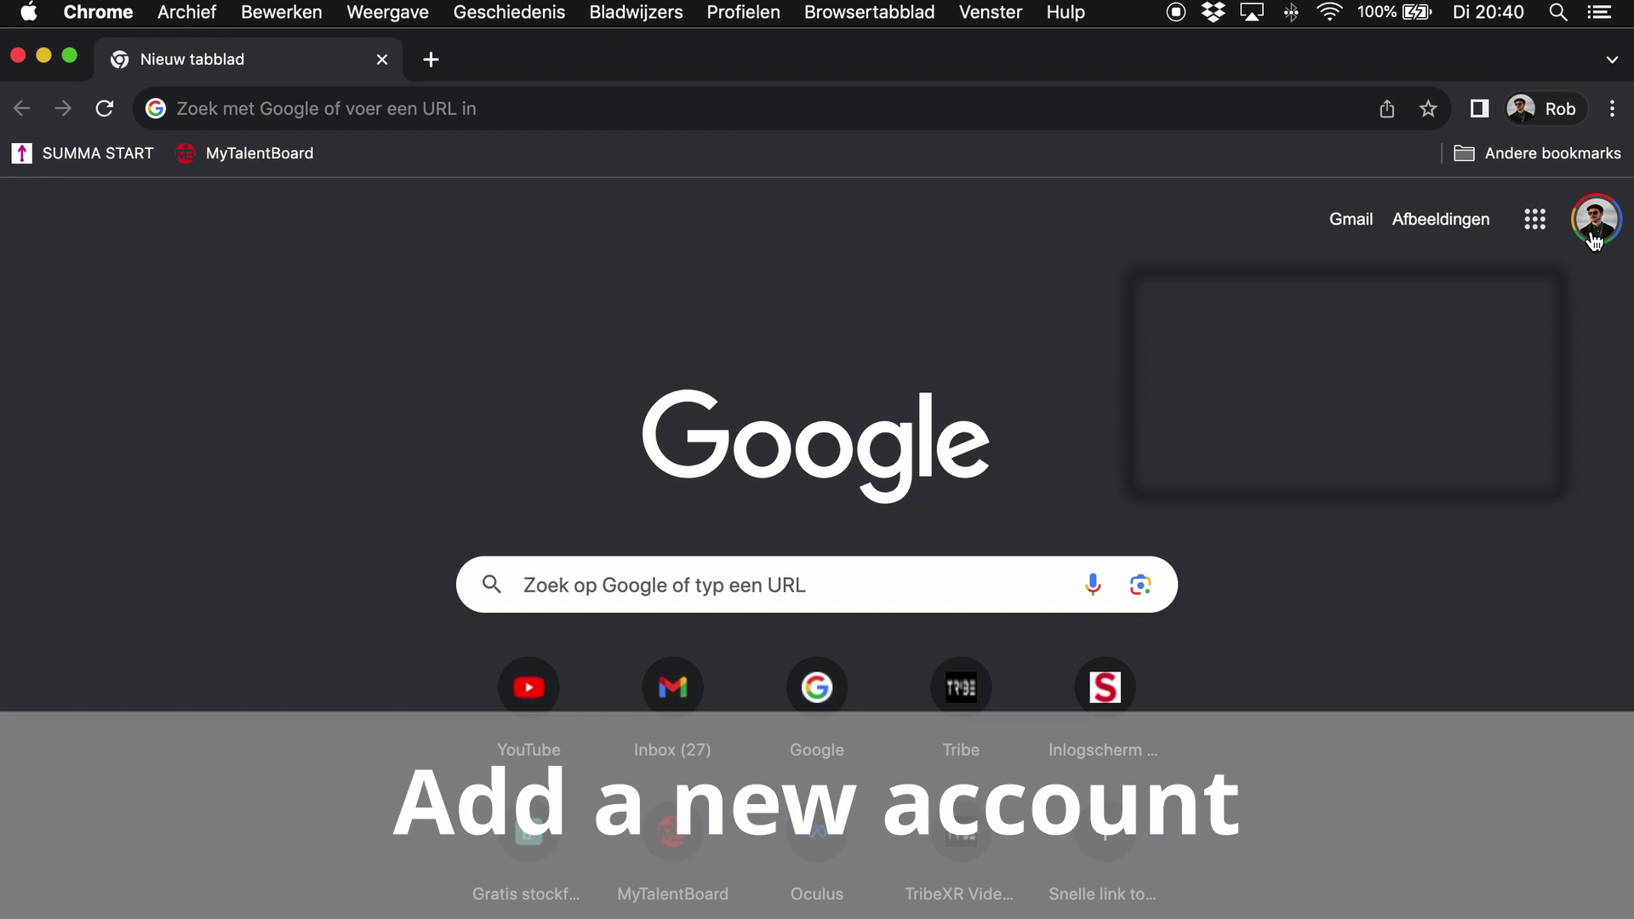
{"action": "left_click", "coordinate": [1180, 634]}
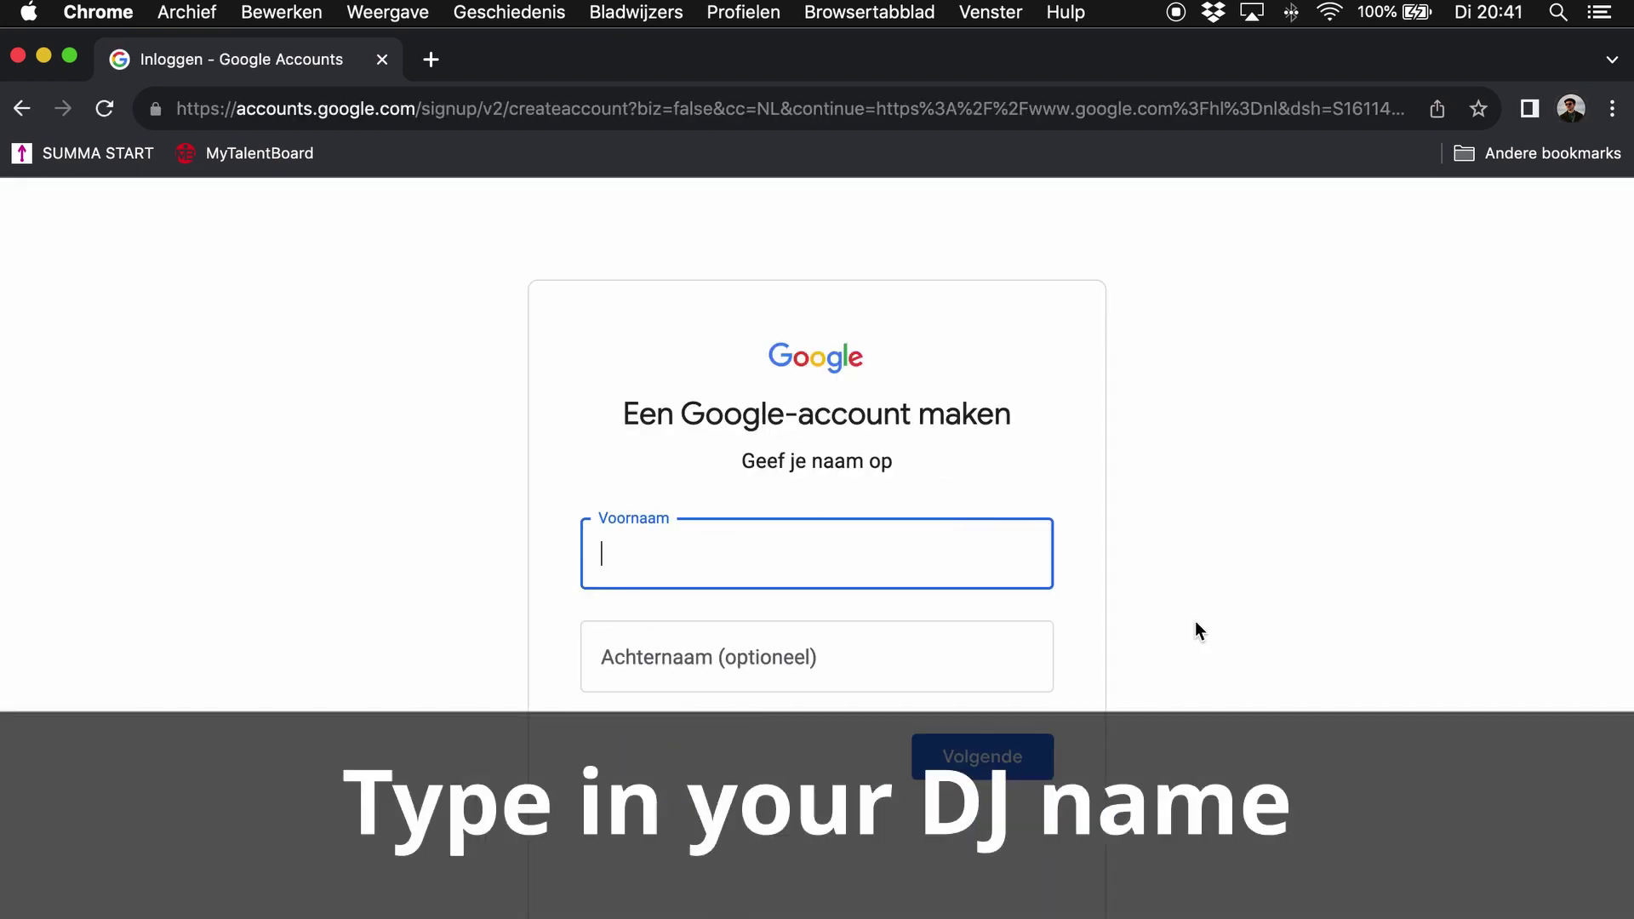
{"action": "type", "text": "Futhings"}
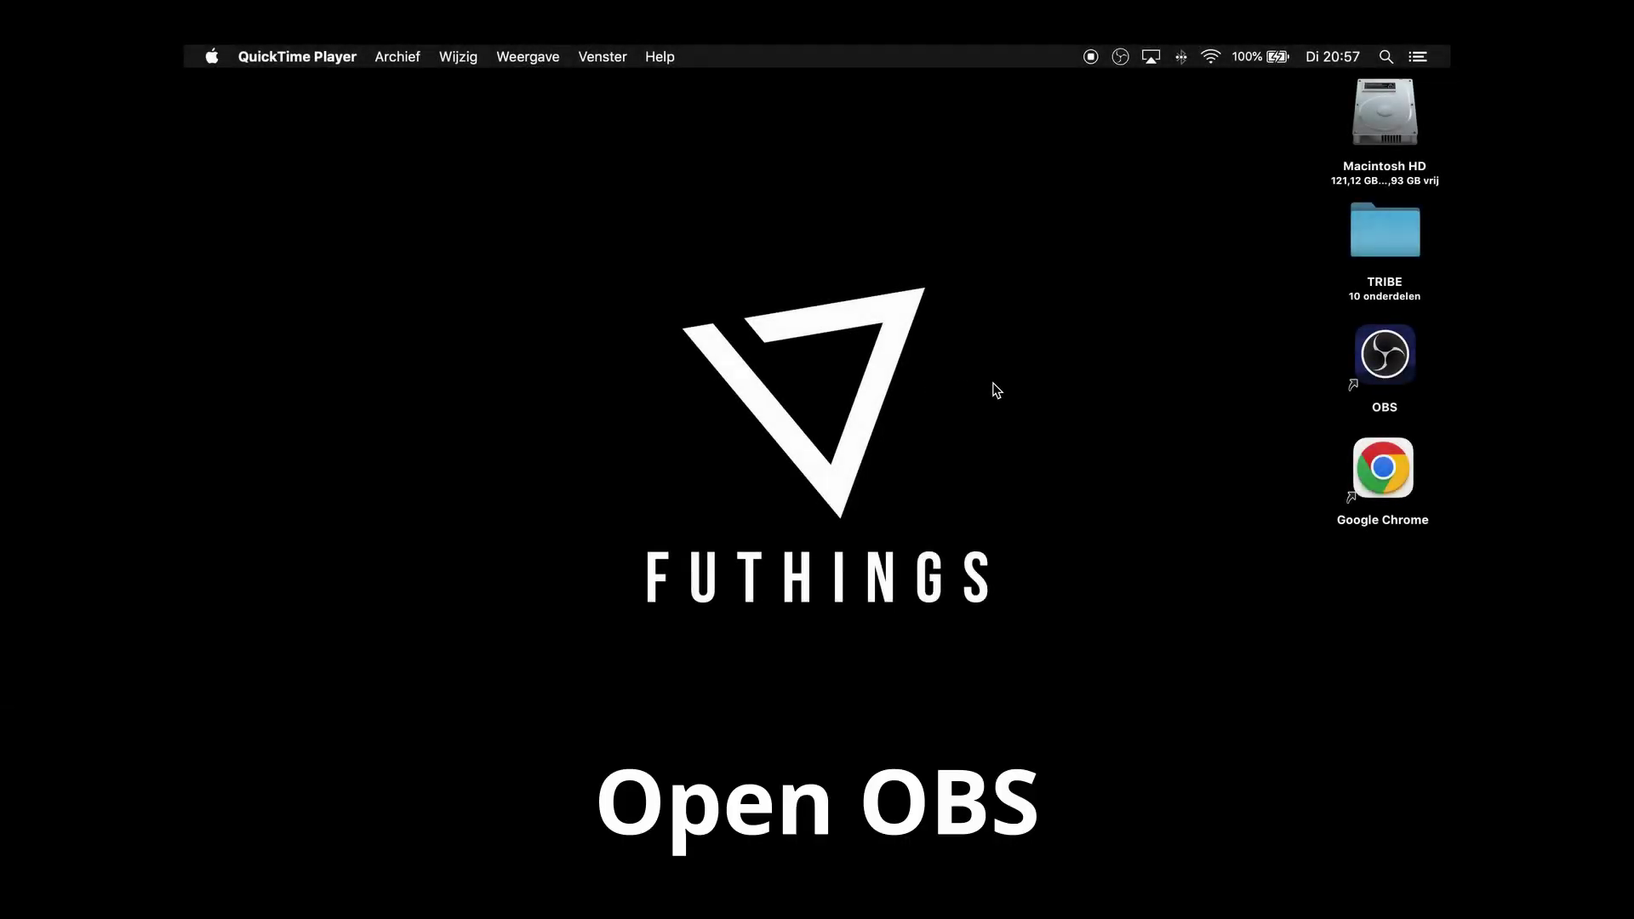
Launch OBS and create a new Browser source in Scene 1 with default settings.
{"action": "double_click", "coordinate": [1396, 361]}
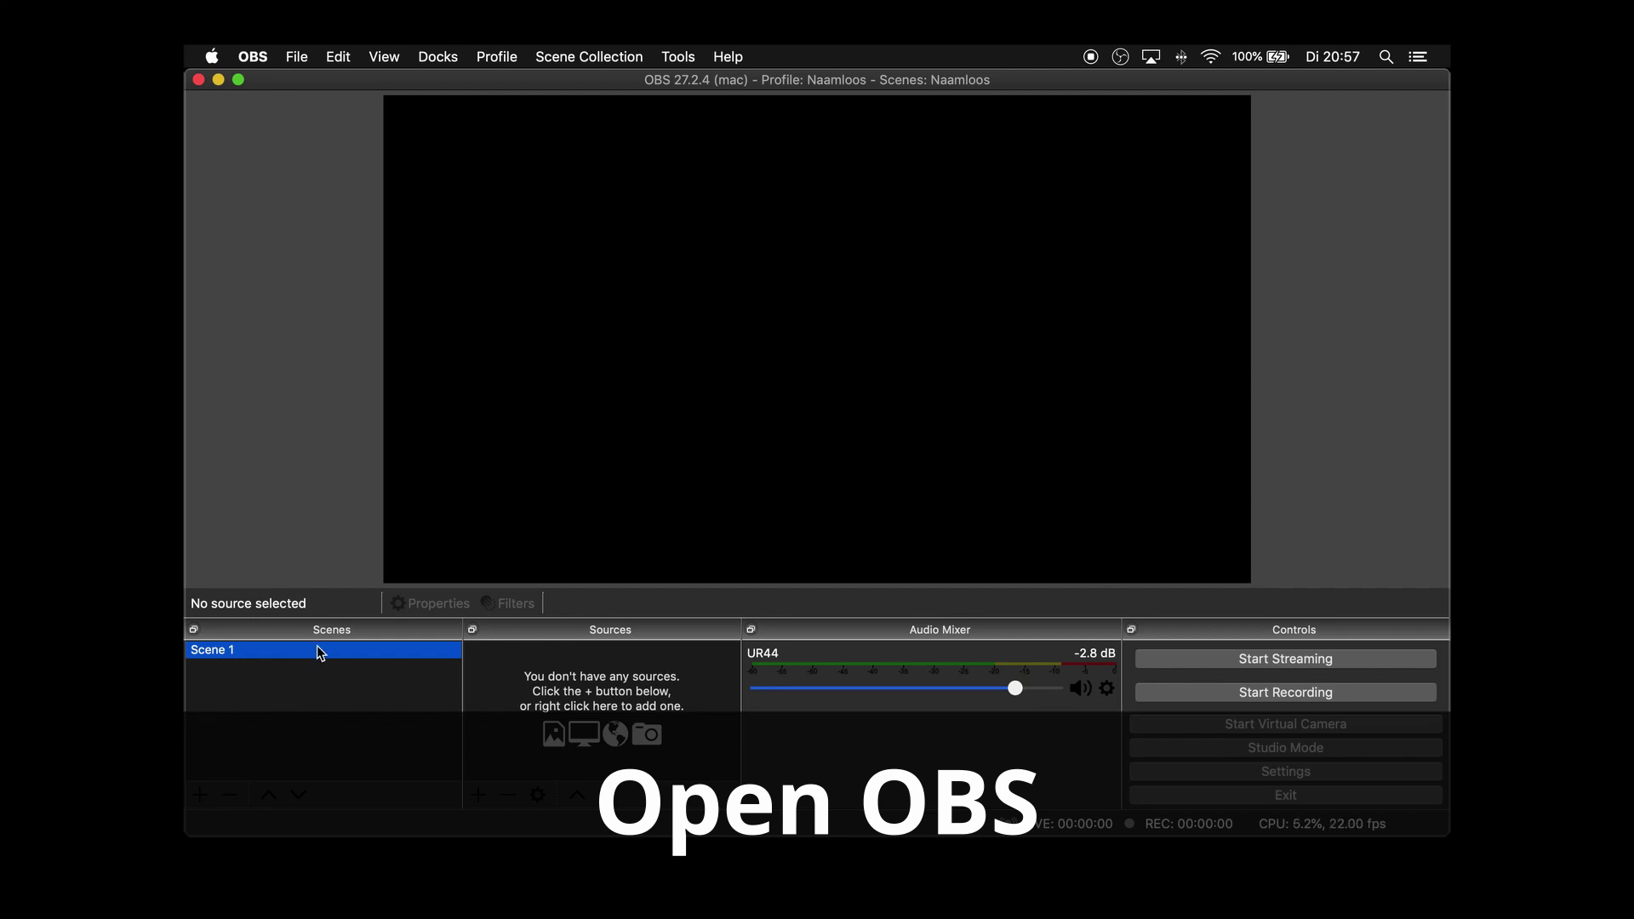
{"action": "left_click", "coordinate": [477, 795]}
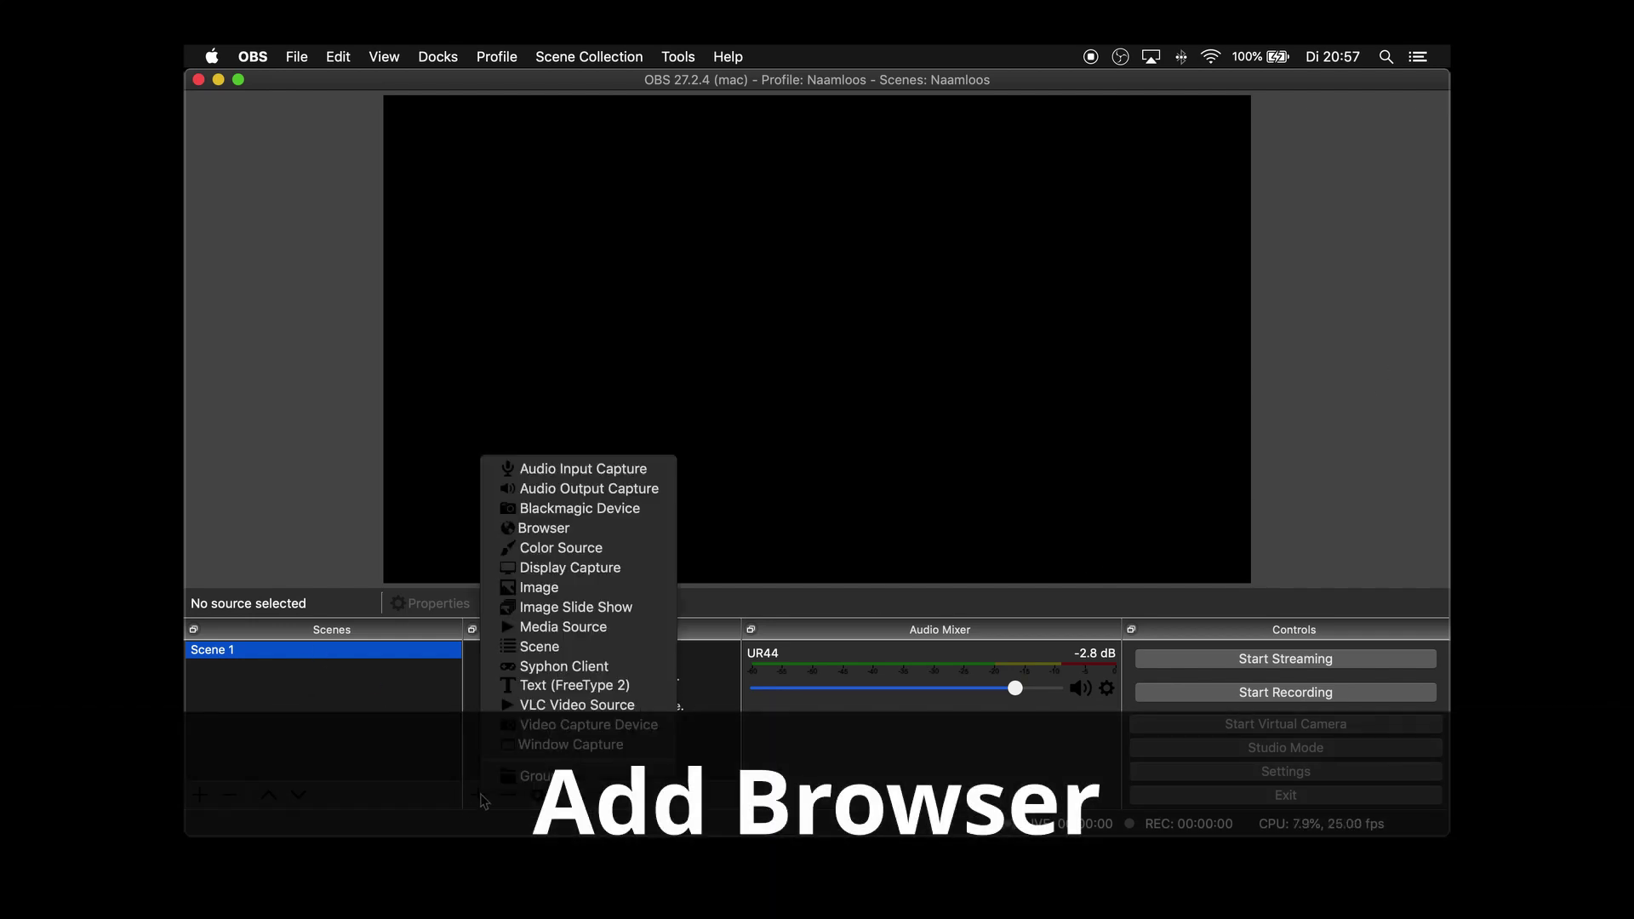
{"action": "left_click", "coordinate": [544, 528]}
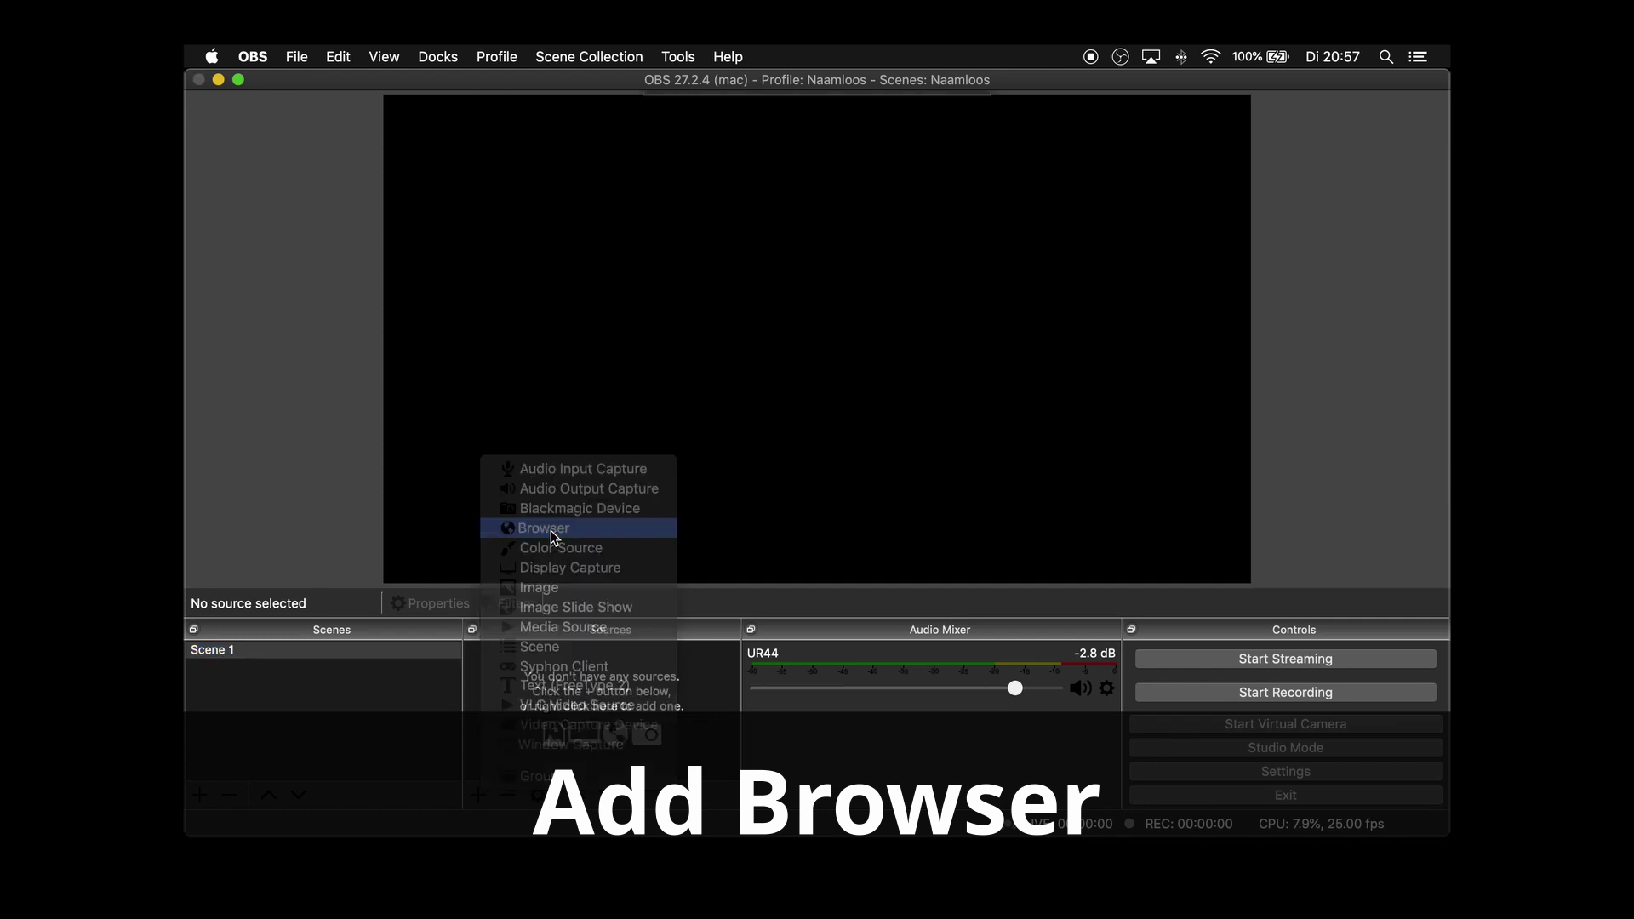
{"action": "left_click", "coordinate": [935, 372]}
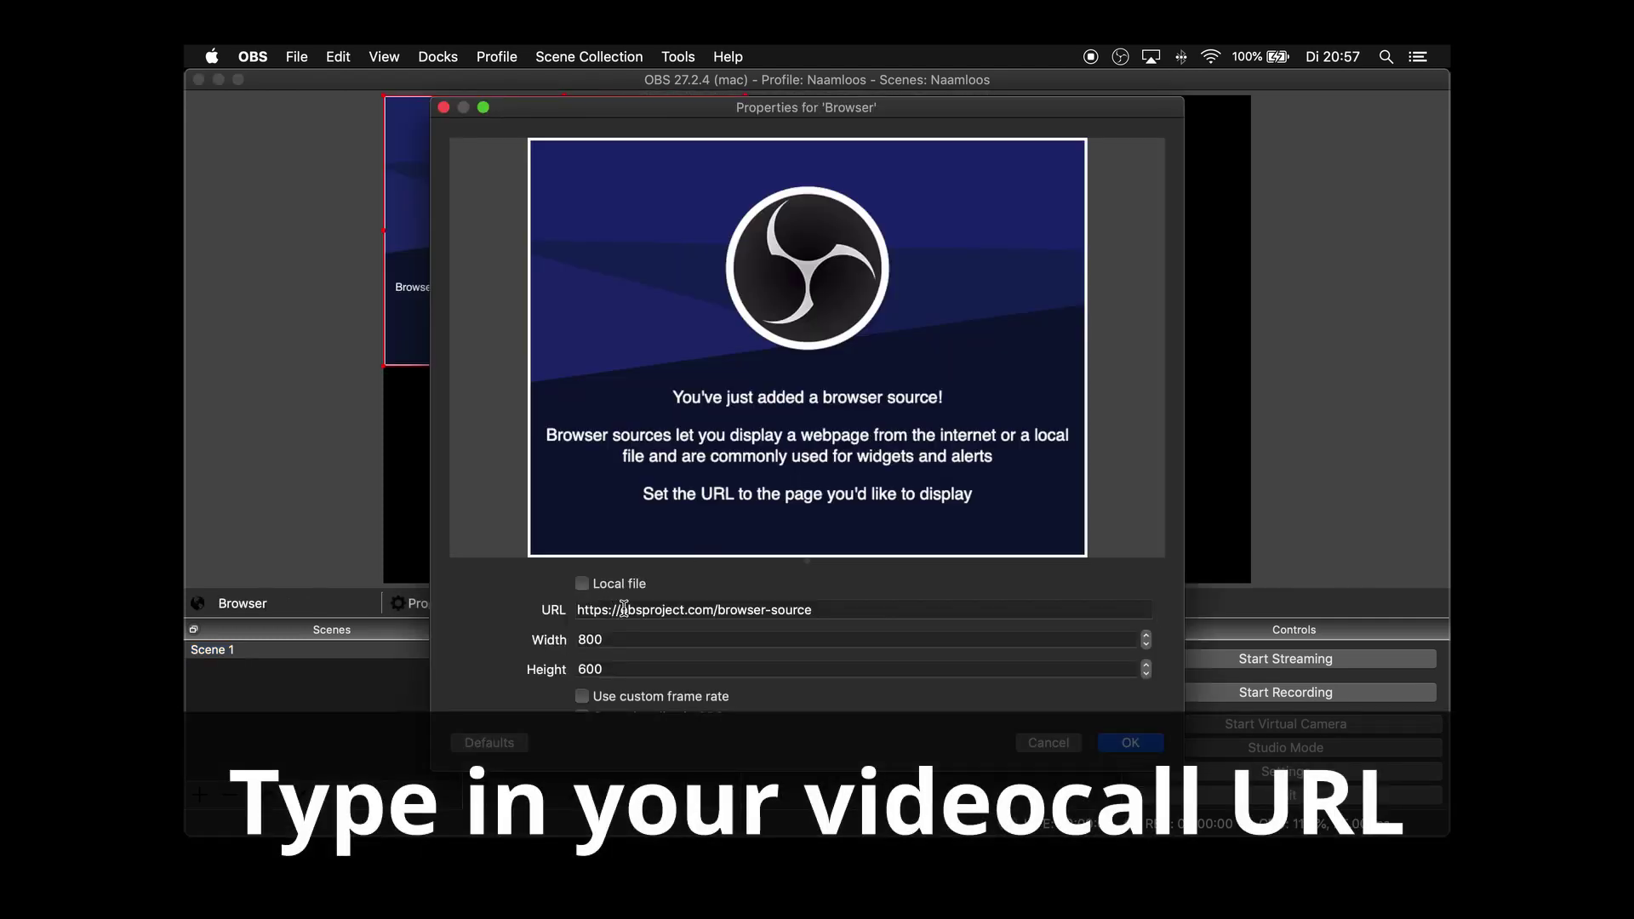
Replace the browser source URL with the live.tribexr.com call link.
{"action": "left_click_drag", "start_coordinate": [620, 609], "coordinate": [960, 605]}
{"action": "key", "text": "BackSpace"}
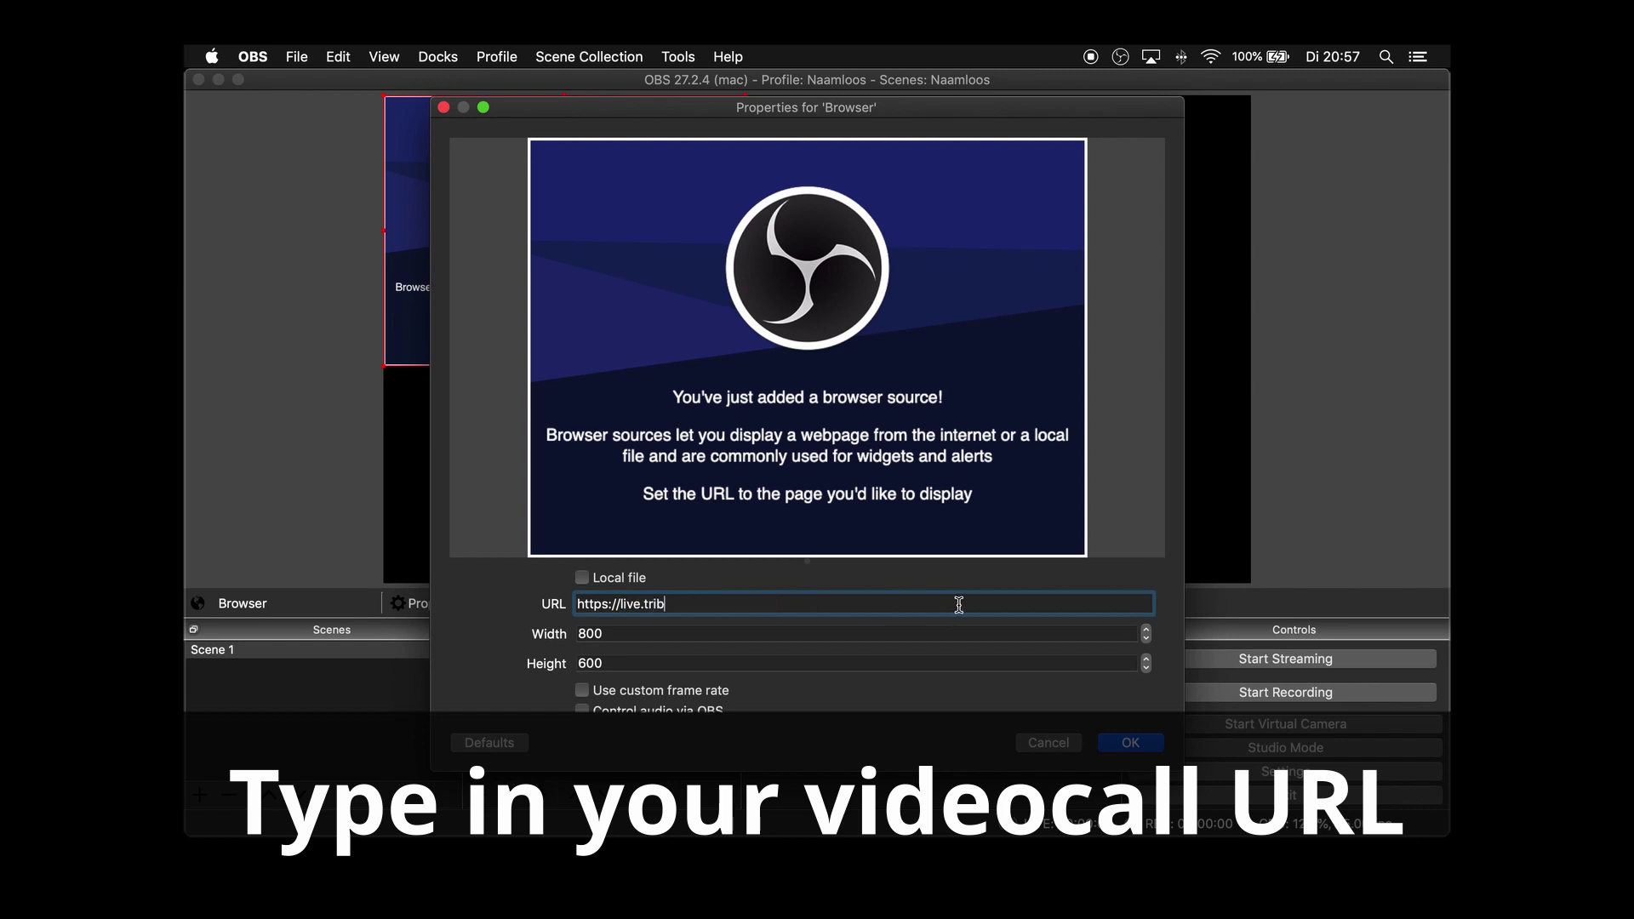
{"action": "type", "text": "live.tribexr.com/Futhings"}
{"action": "left_click", "coordinate": [1056, 699]}
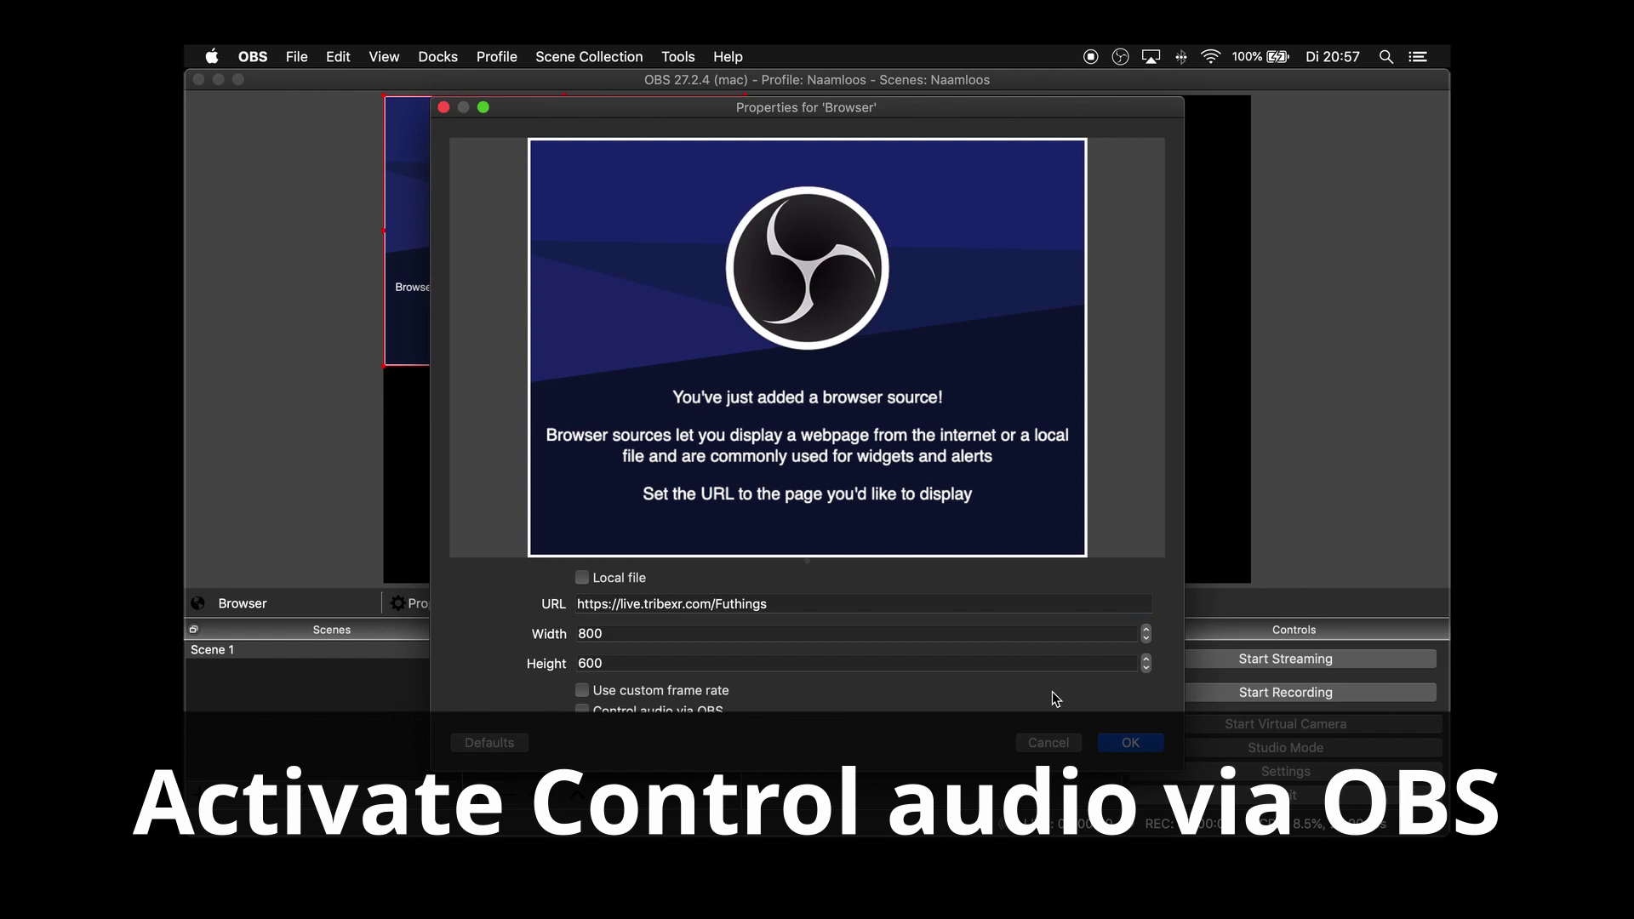
Refresh the cache of the browser source's current page.
{"action": "scroll", "coordinate": [1056, 698], "scroll_direction": "down", "scroll_amount": 3}
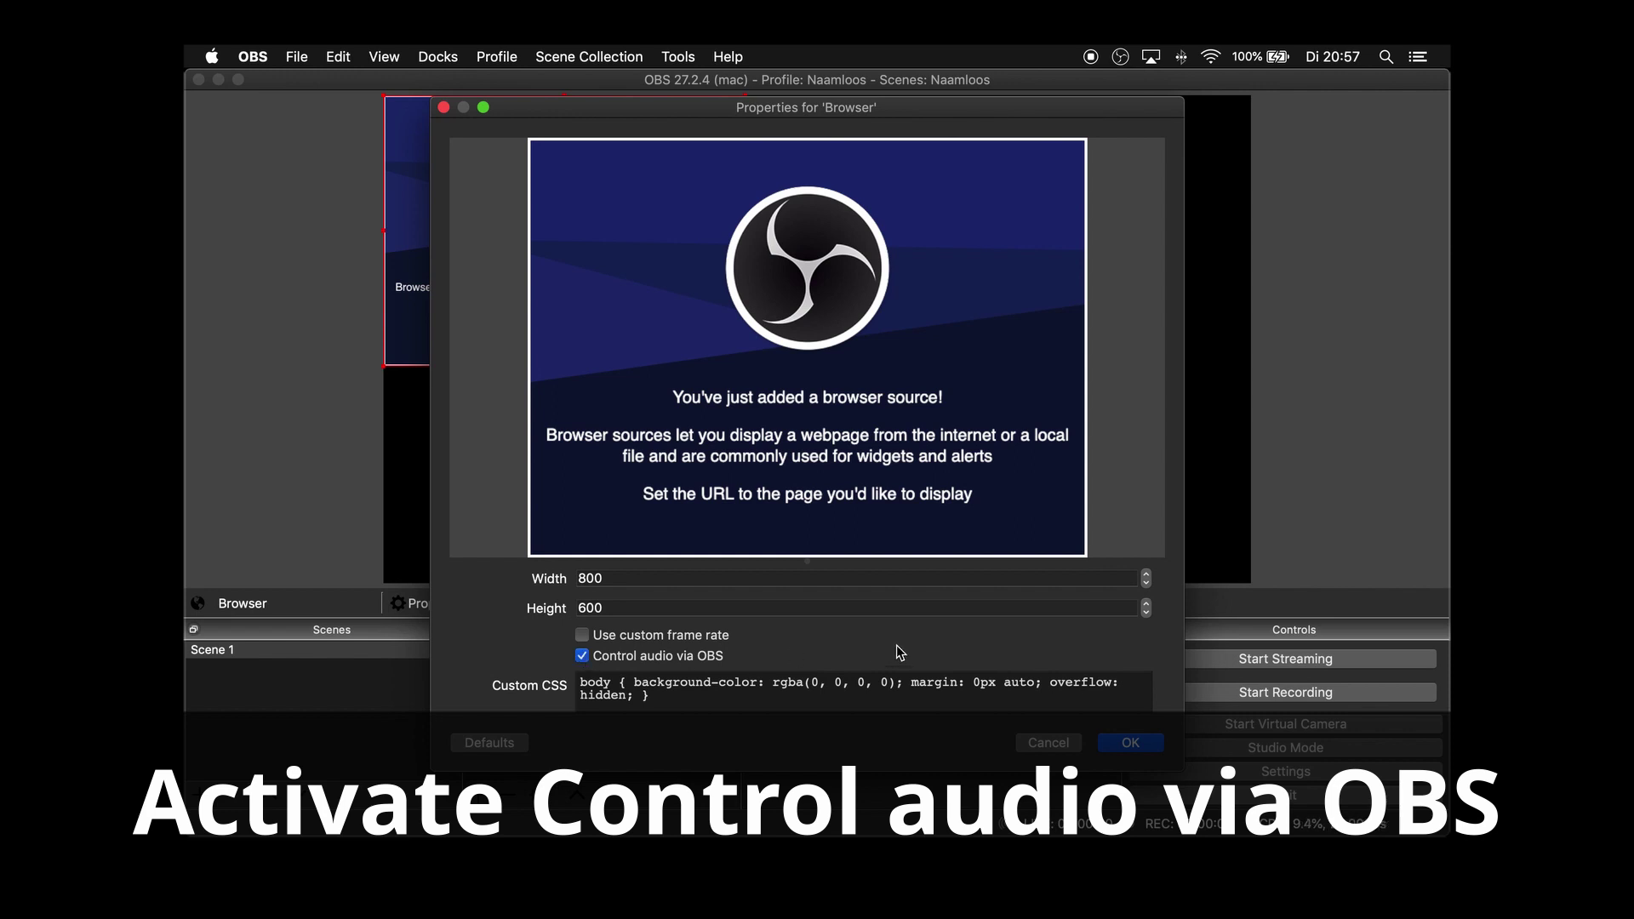
{"action": "scroll", "coordinate": [904, 630], "scroll_direction": "down", "scroll_amount": 3}
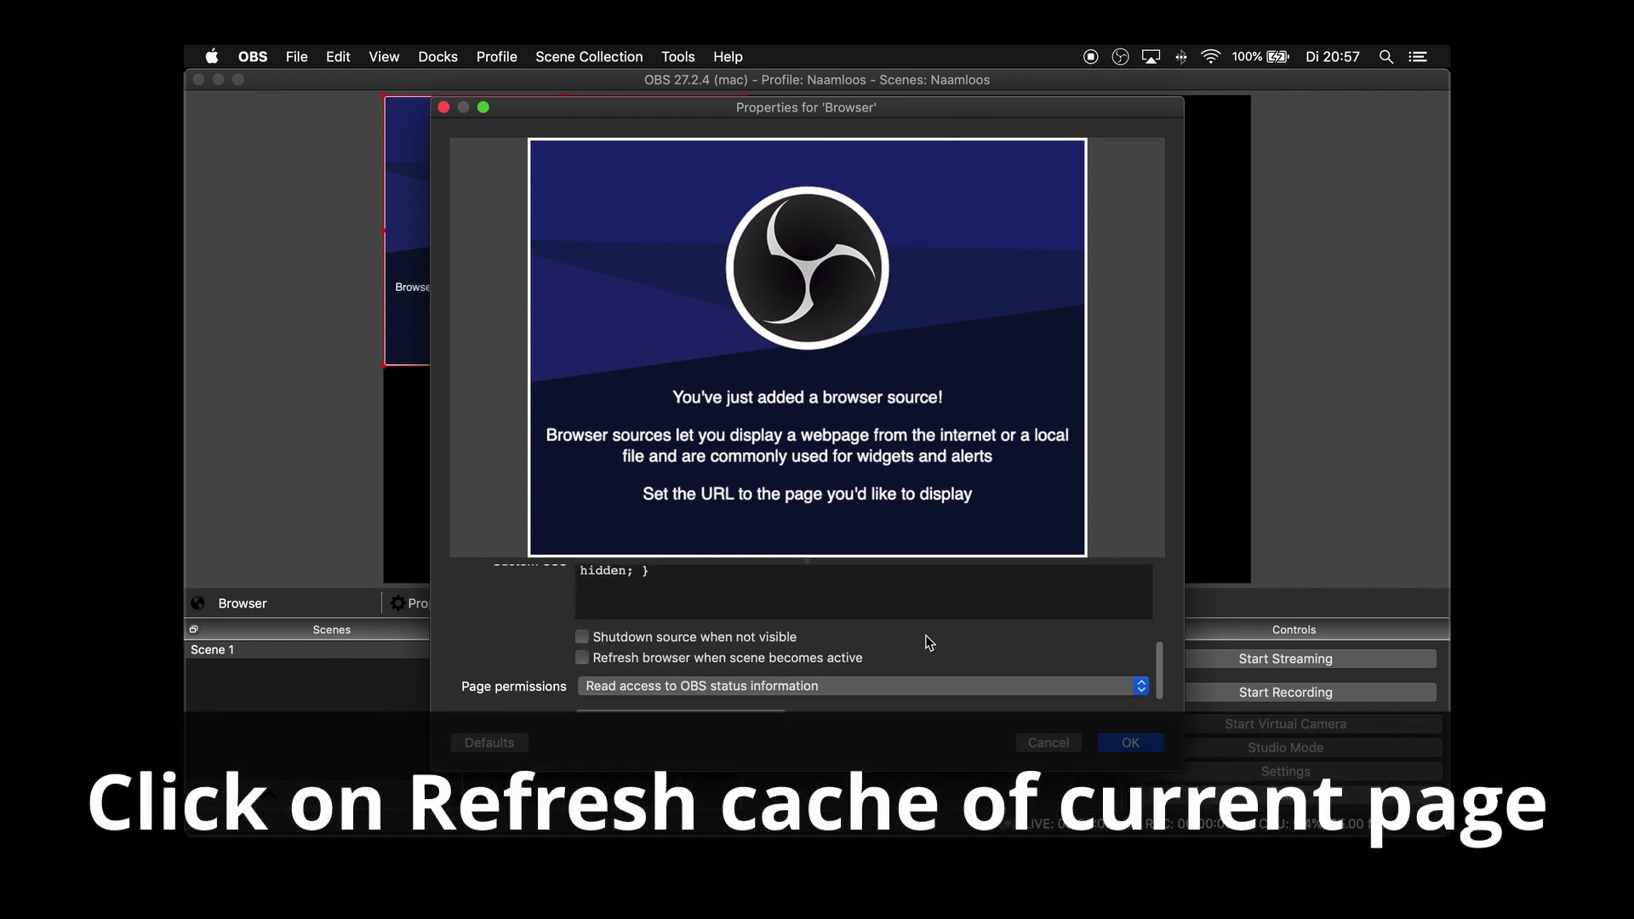
{"action": "scroll", "coordinate": [928, 643], "scroll_direction": "down", "scroll_amount": 1}
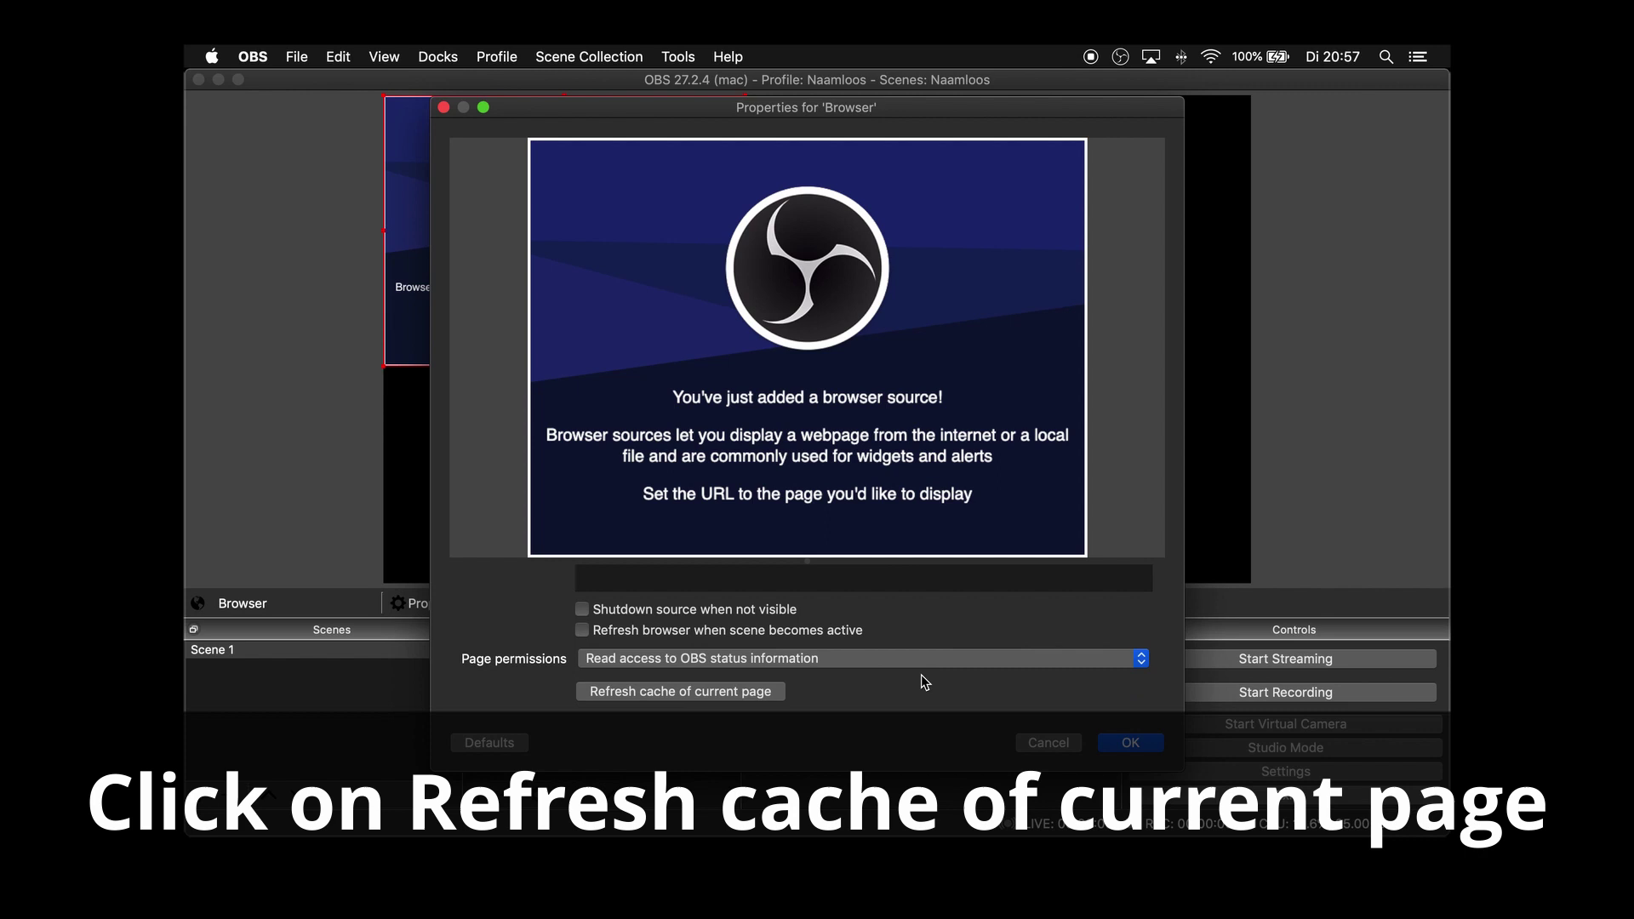
{"action": "left_click", "coordinate": [642, 692]}
Interact with the Browser source page, sign in to Tribe, and join your active call.
{"action": "left_click", "coordinate": [1145, 745]}
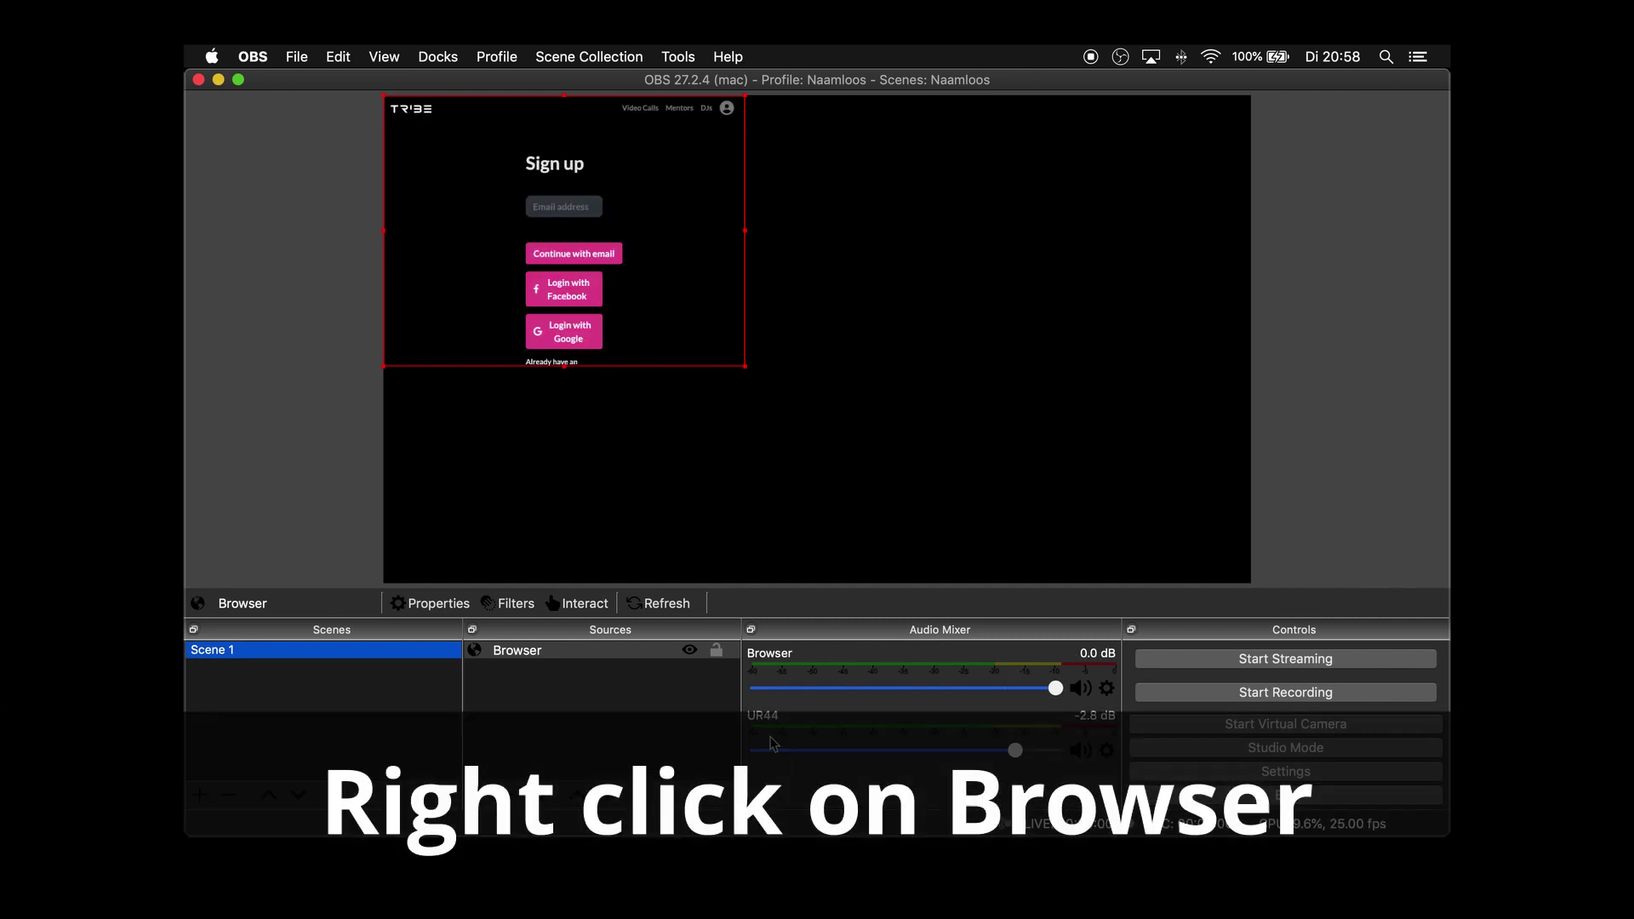
{"action": "left_click", "coordinate": [527, 651]}
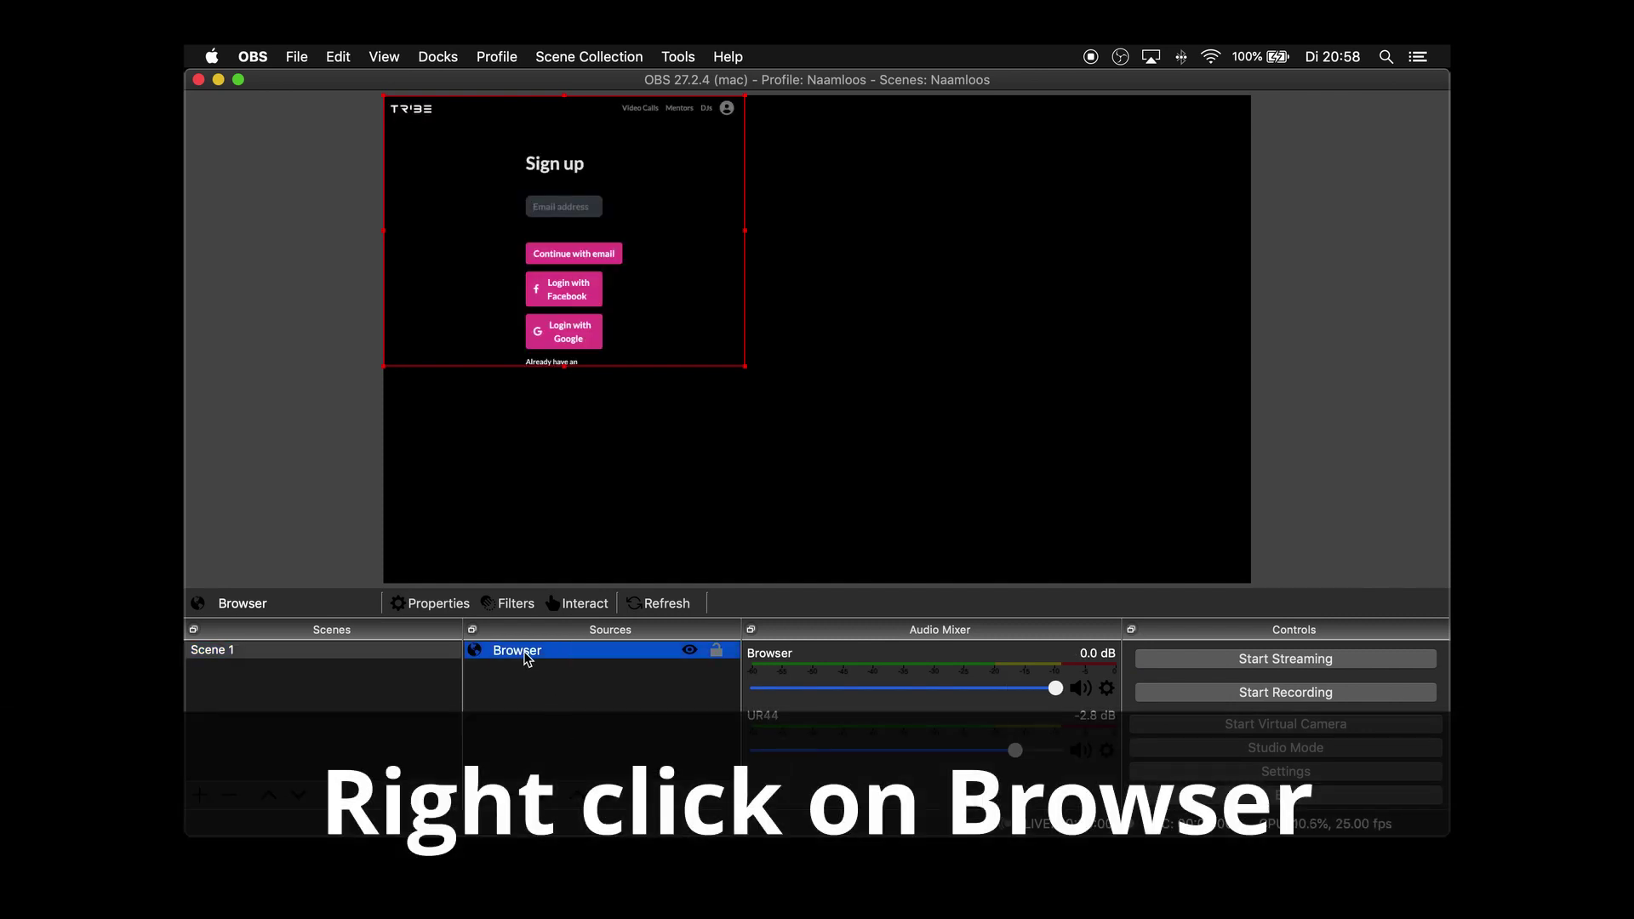
{"action": "right_click", "coordinate": [527, 659]}
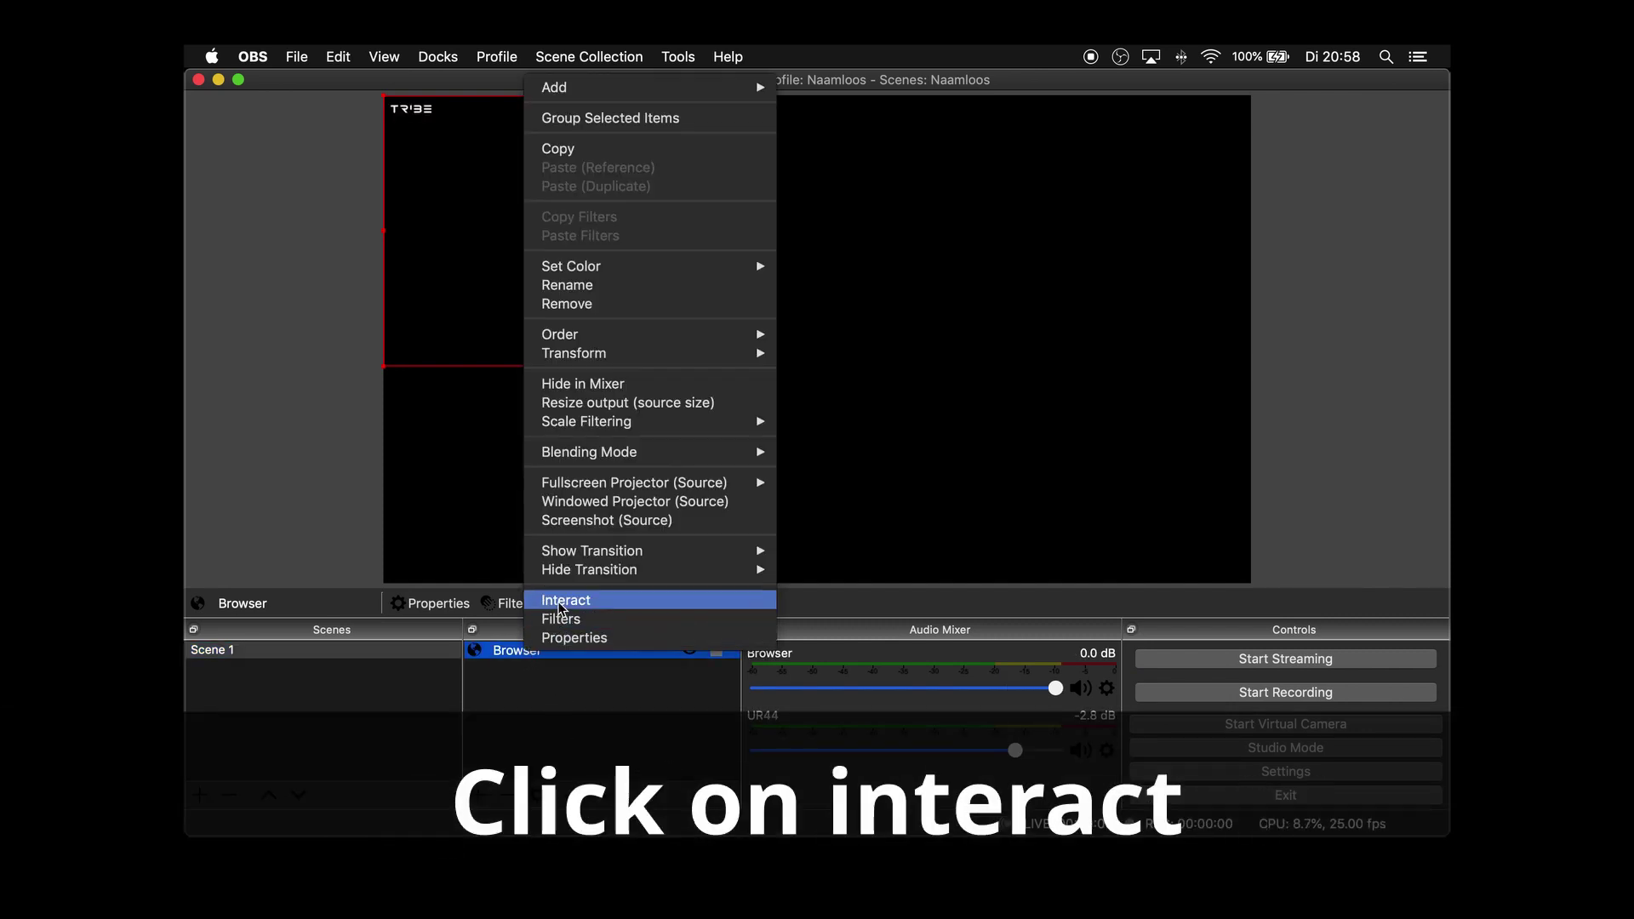
{"action": "left_click", "coordinate": [562, 601]}
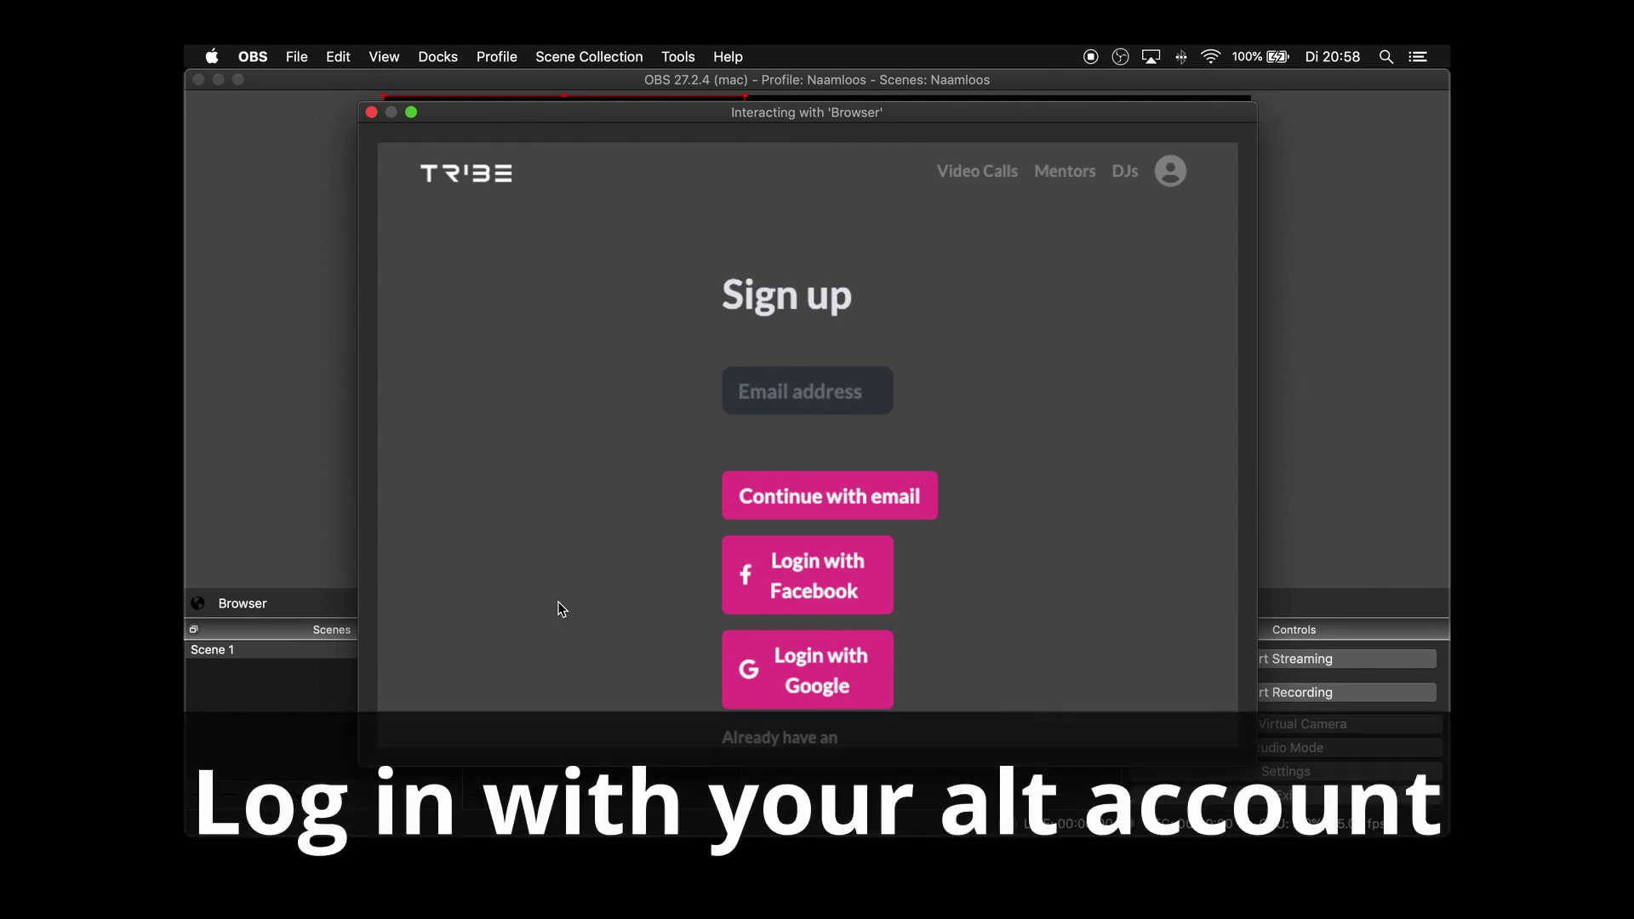
{"action": "left_click", "coordinate": [815, 665]}
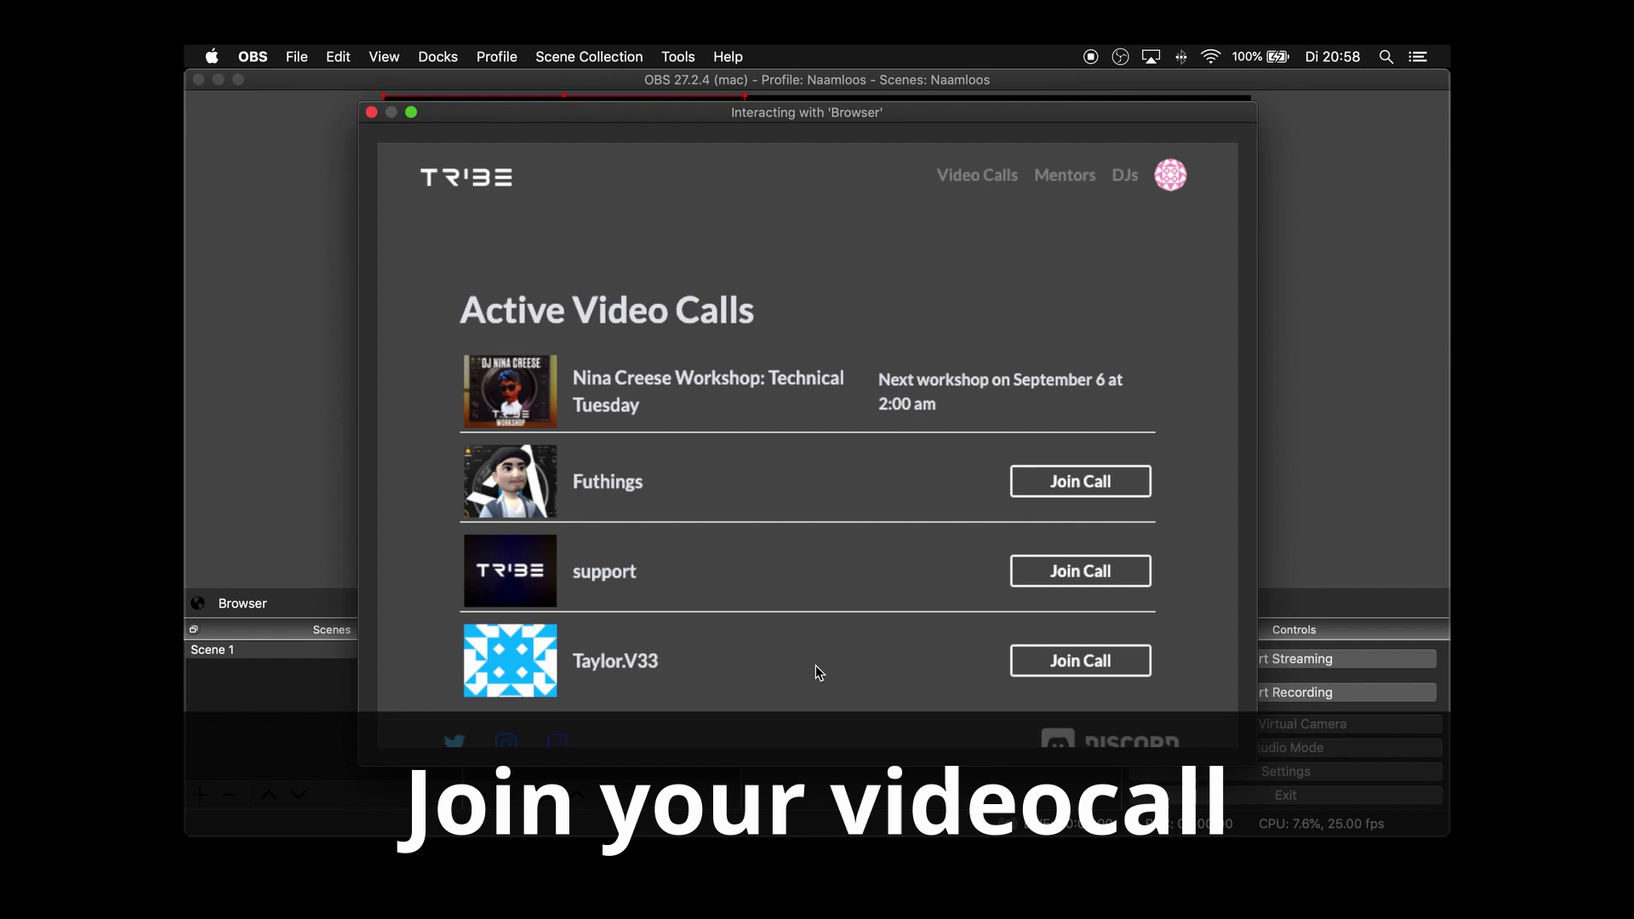
{"action": "left_click", "coordinate": [1053, 489]}
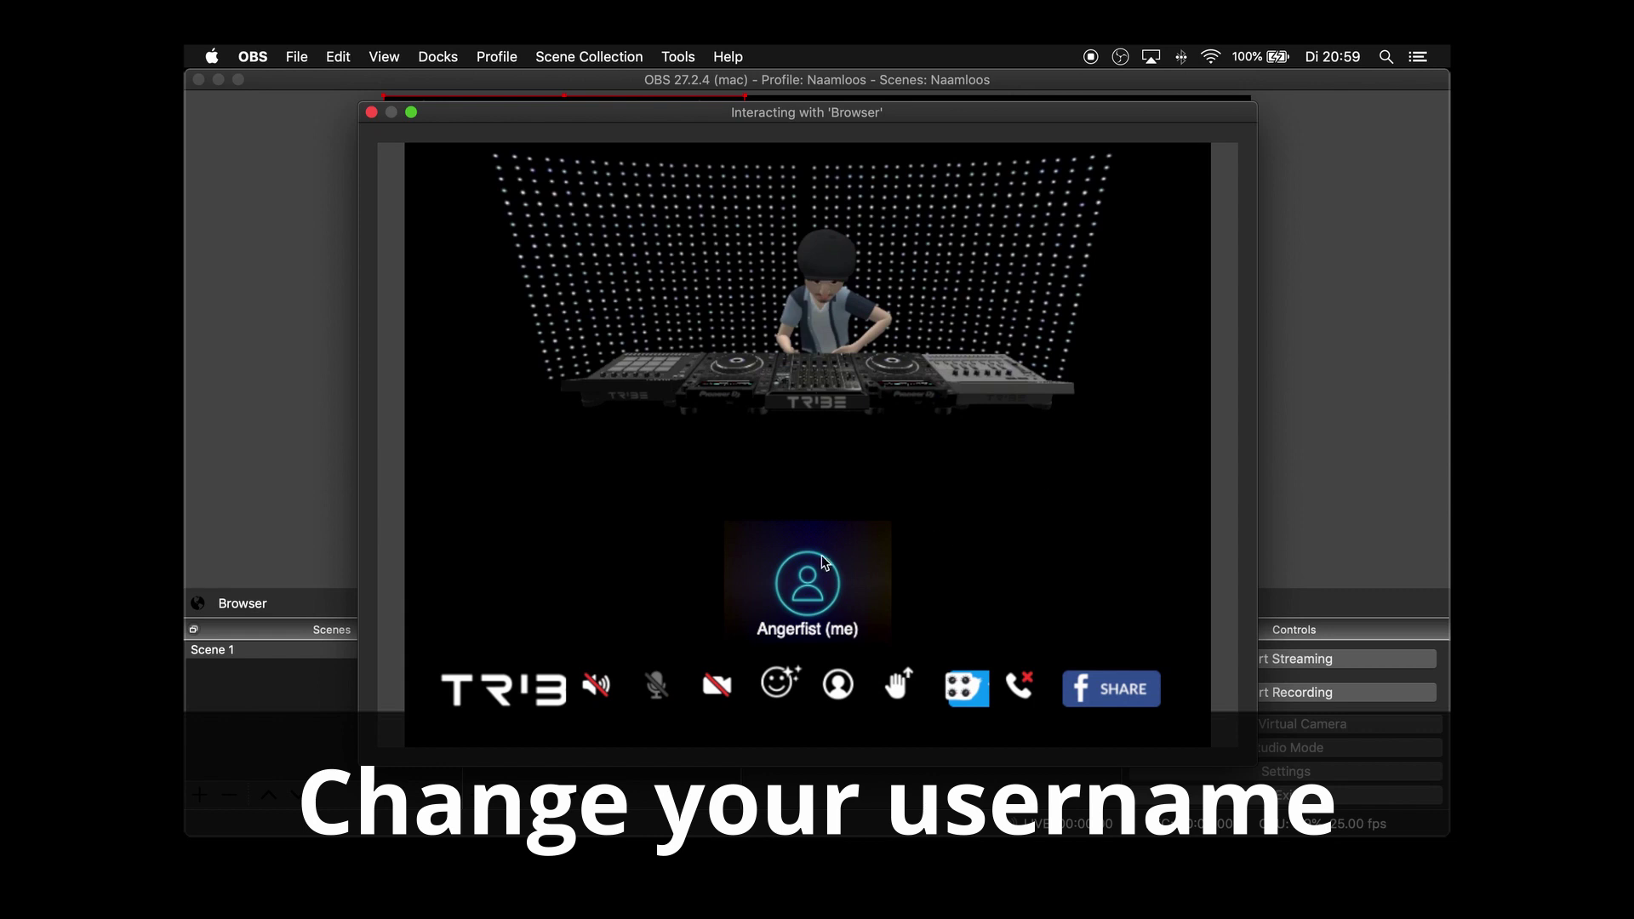
Rename the call display name to RECORDING and unmute the call audio.
{"action": "left_click", "coordinate": [838, 684]}
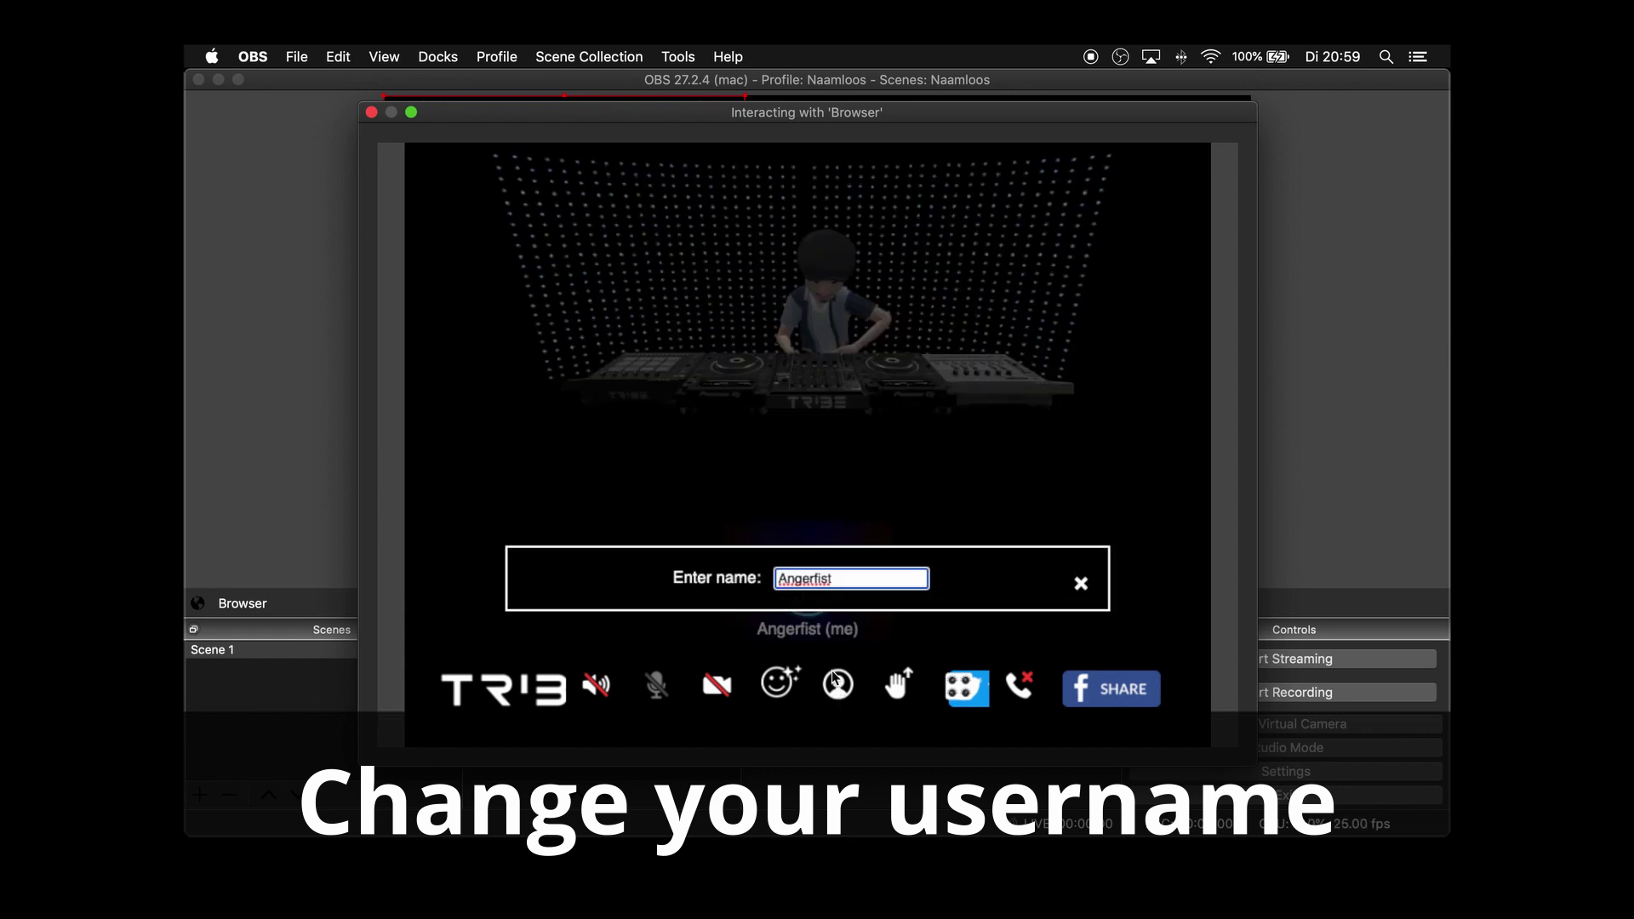
{"action": "left_click_drag", "start_coordinate": [839, 585], "coordinate": [749, 580]}
{"action": "type", "text": "RECORDING"}
{"action": "key", "text": "Return"}
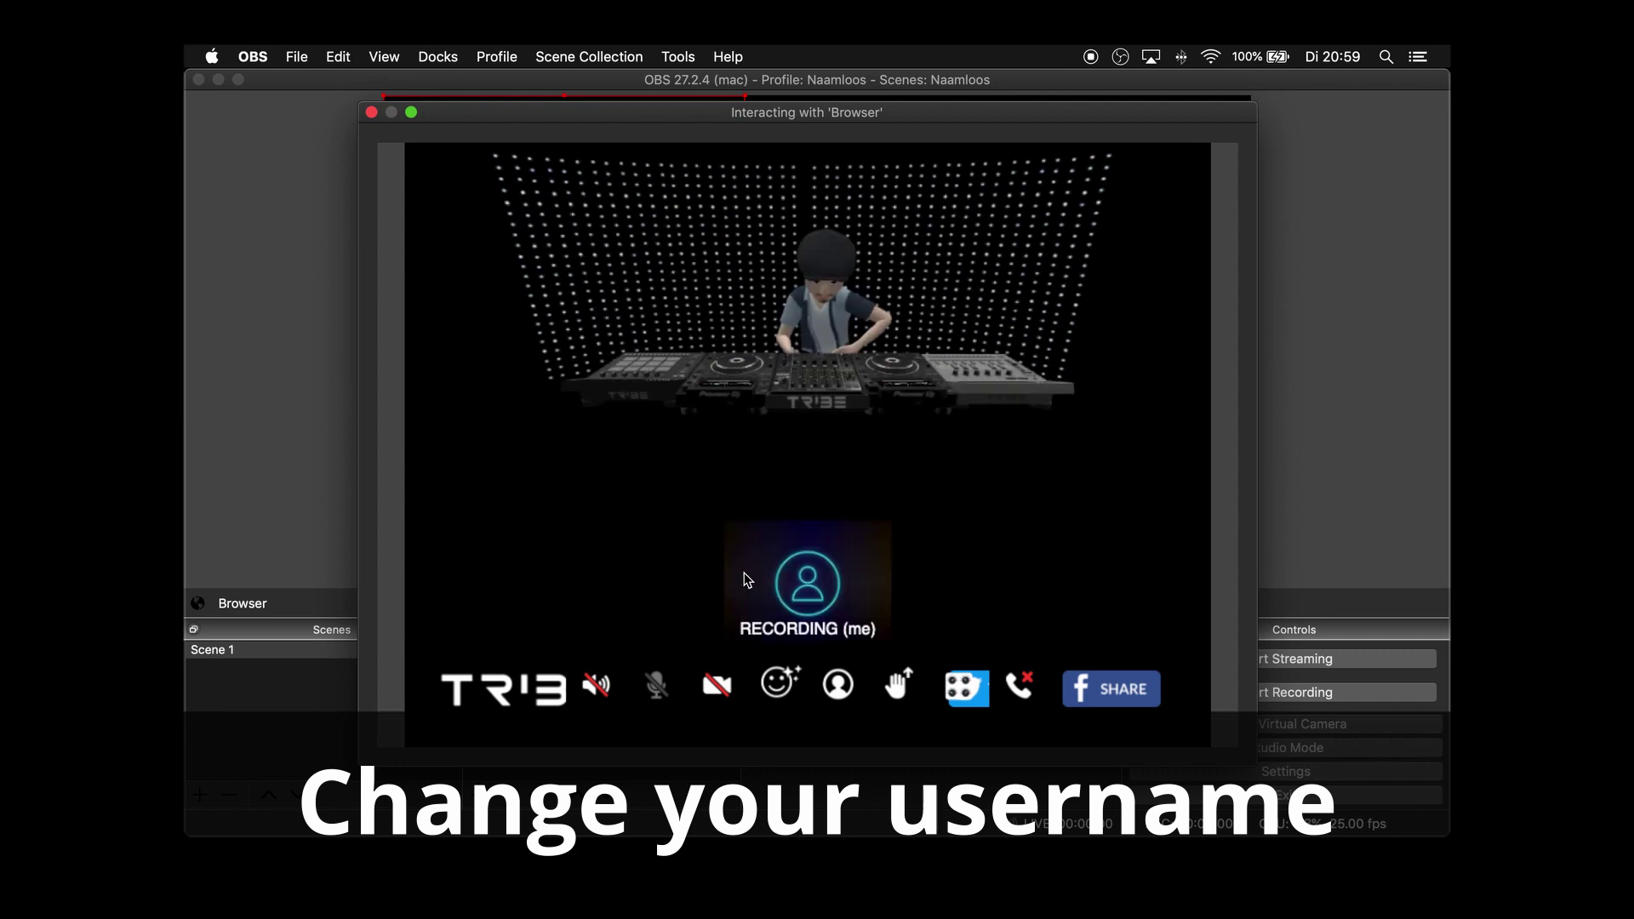
{"action": "left_click", "coordinate": [596, 686]}
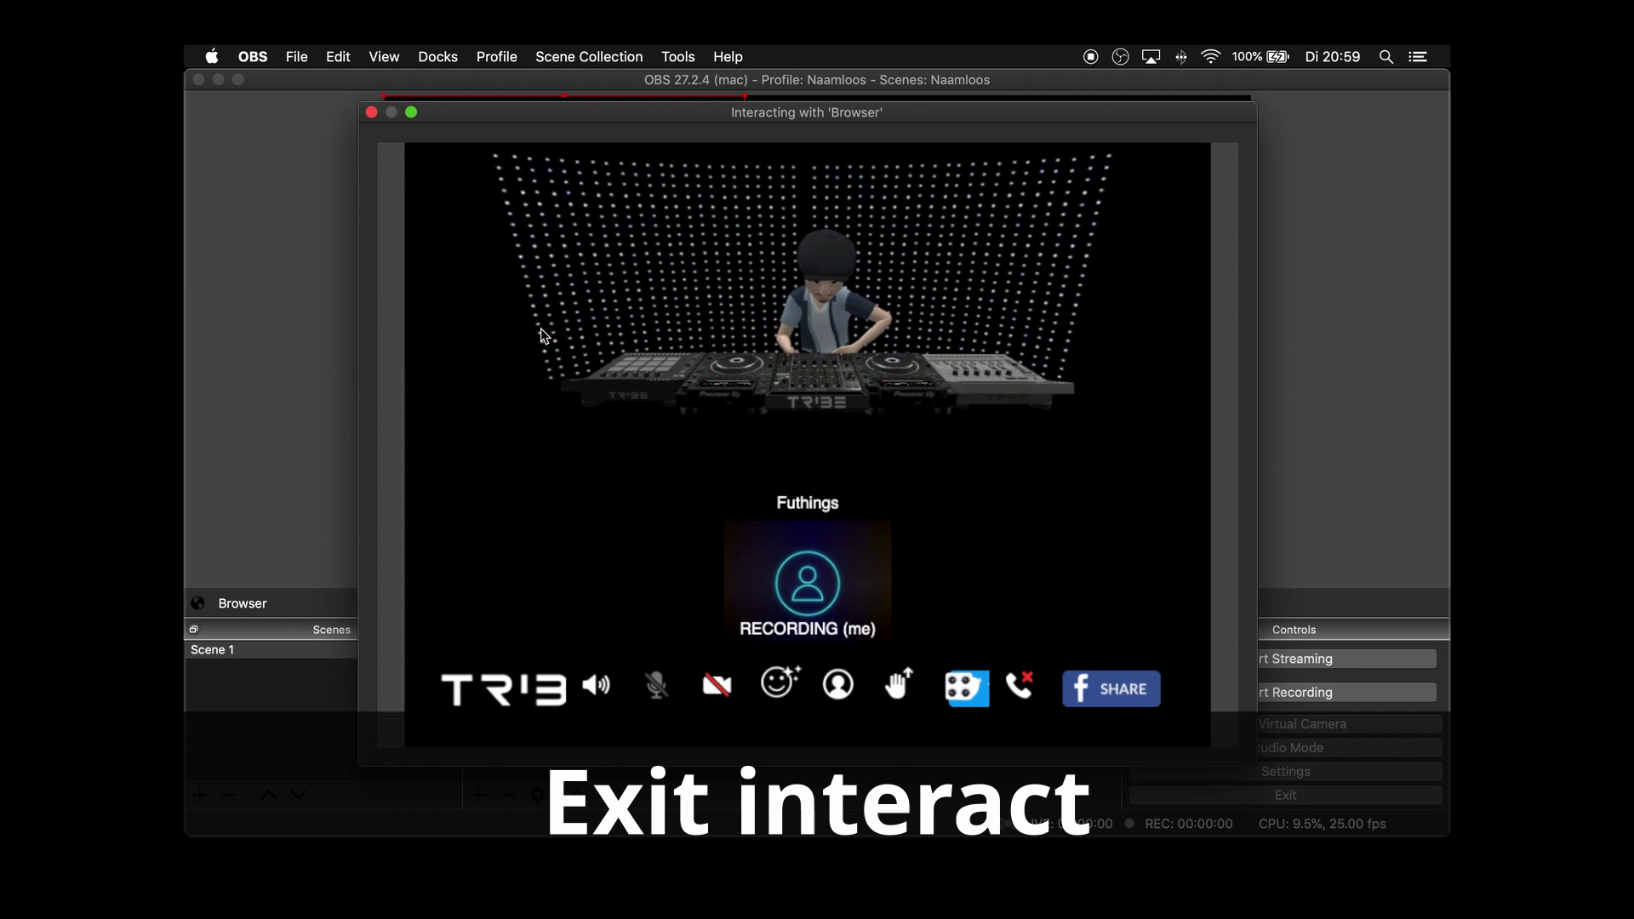
Stretch the call video to fill the canvas and shift it left to centre it.
{"action": "left_click", "coordinate": [372, 114]}
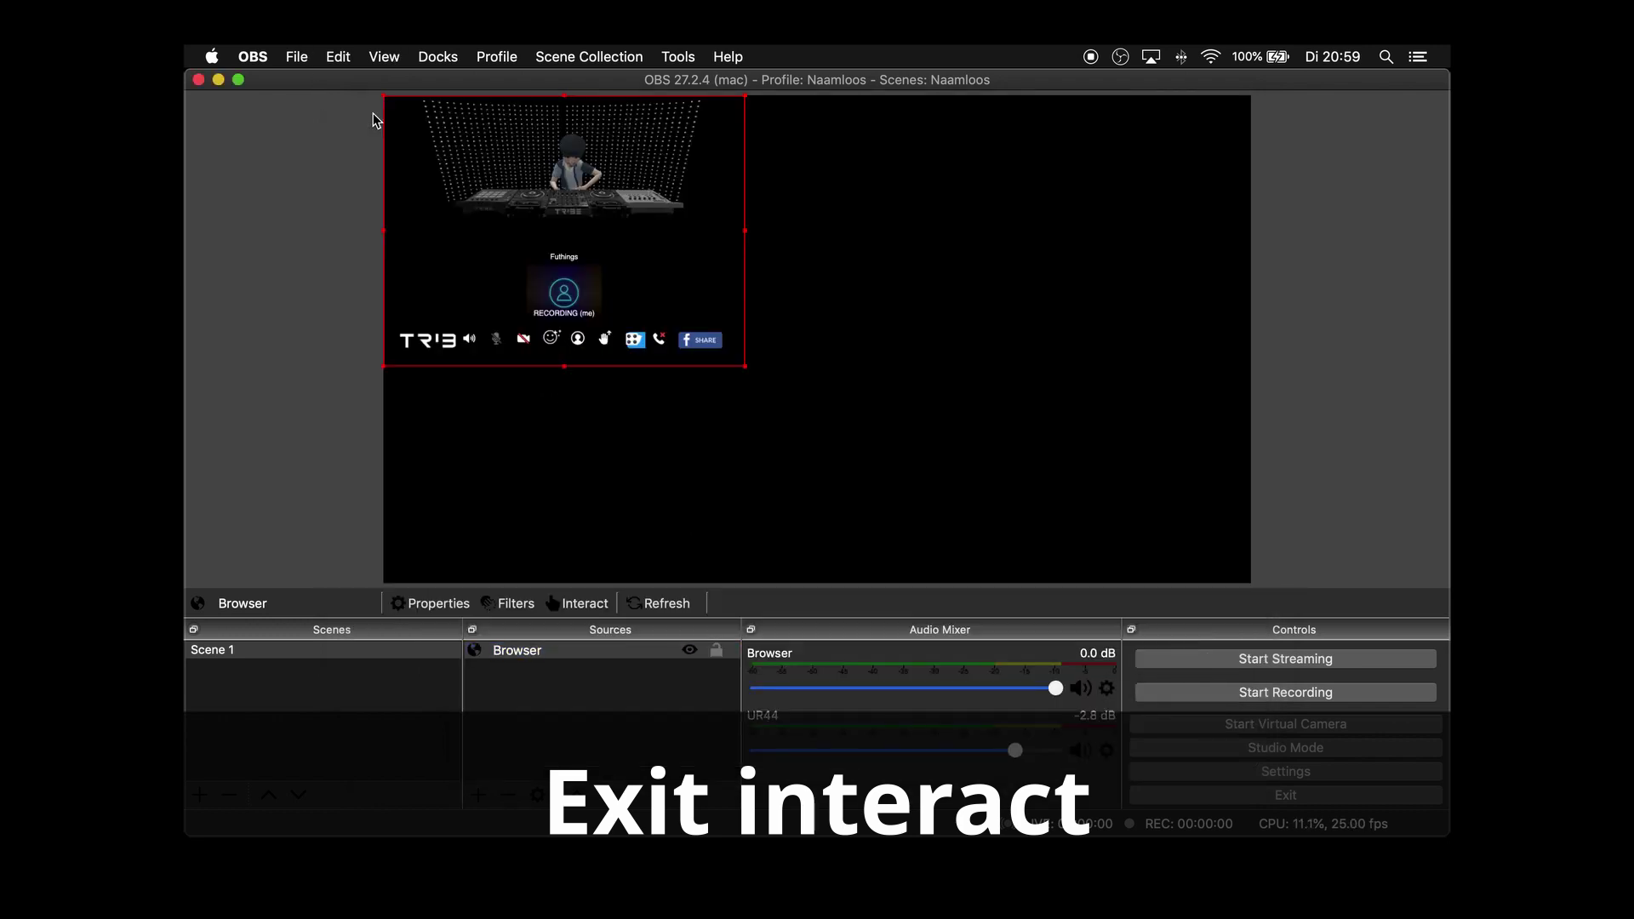
{"action": "left_click_drag", "start_coordinate": [747, 368], "coordinate": [1449, 708]}
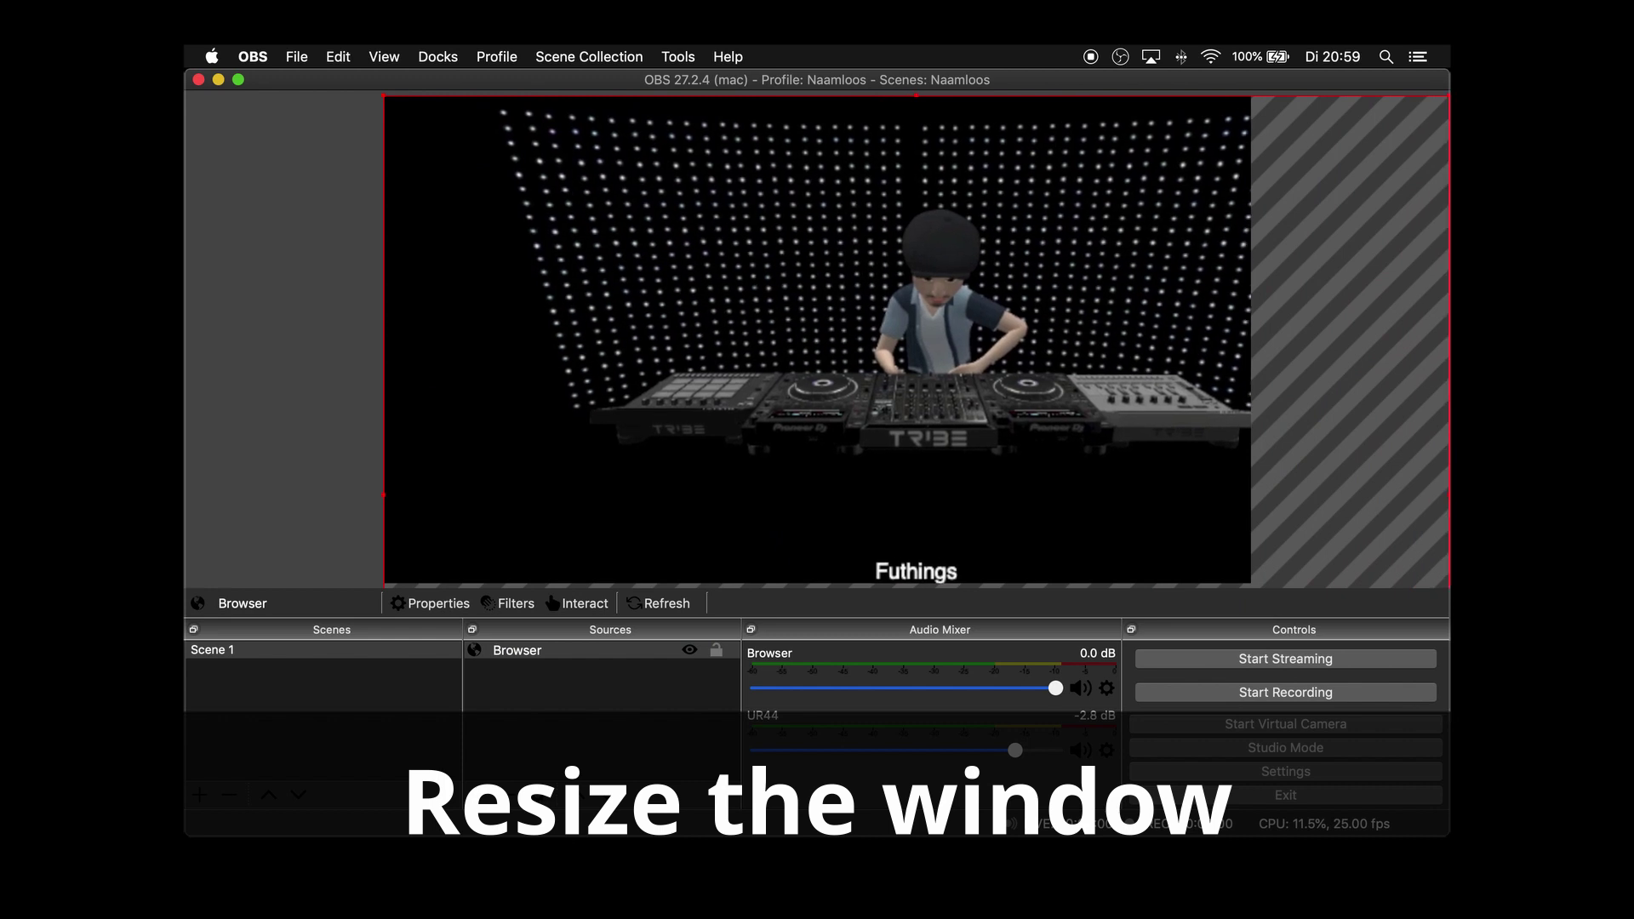
{"action": "left_click_drag", "start_coordinate": [1105, 445], "coordinate": [1008, 438]}
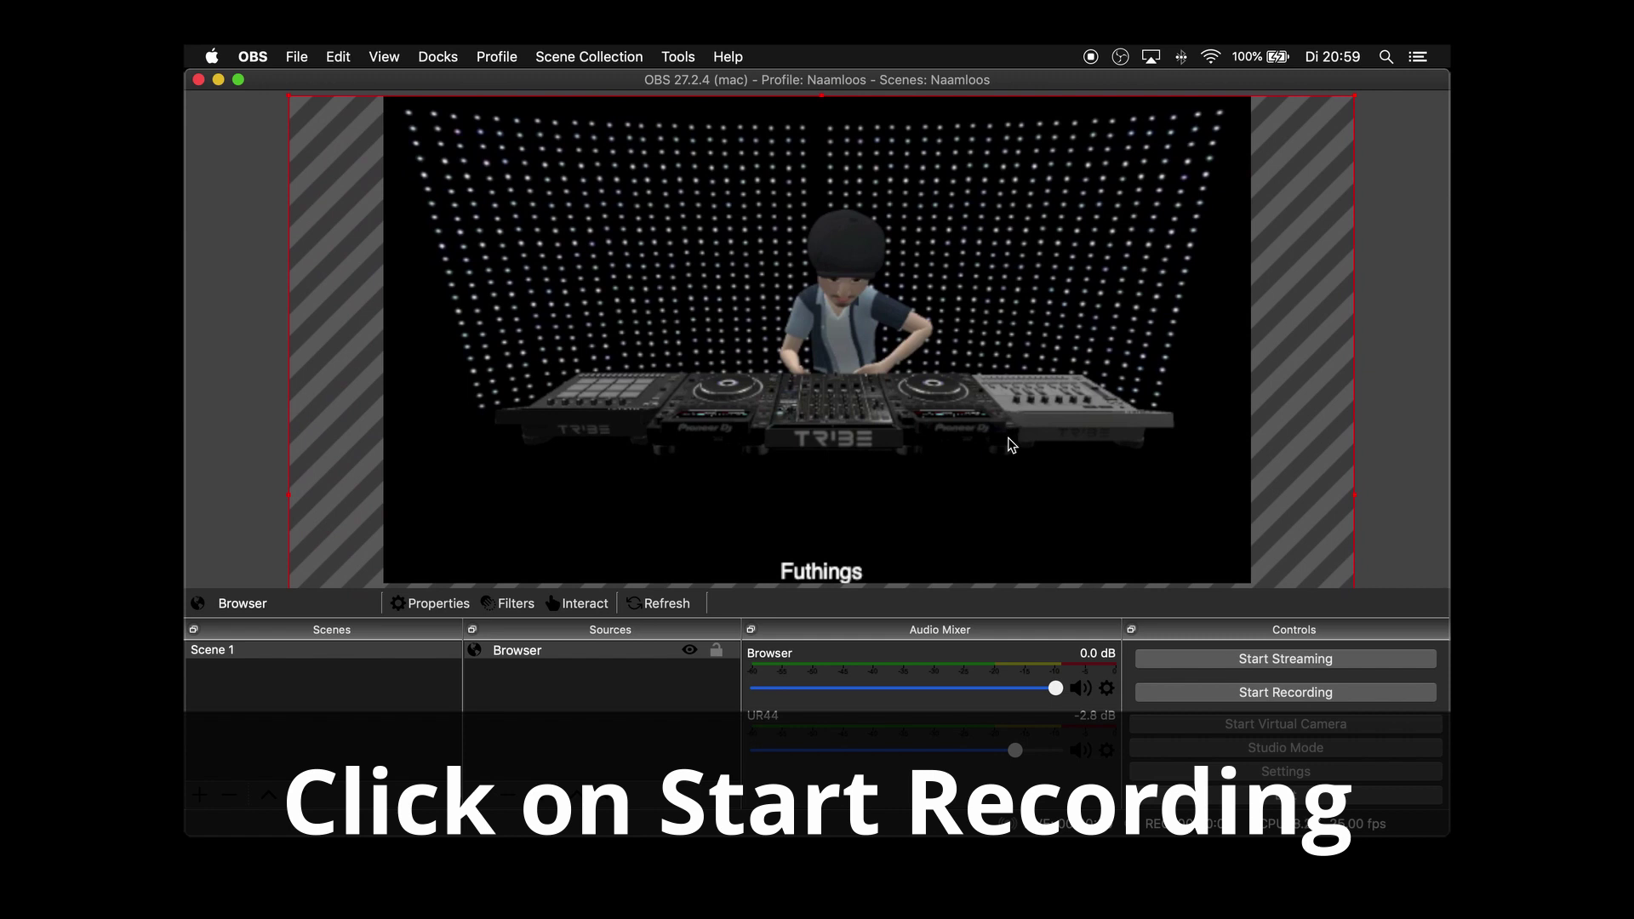
{"action": "left_click", "coordinate": [617, 651]}
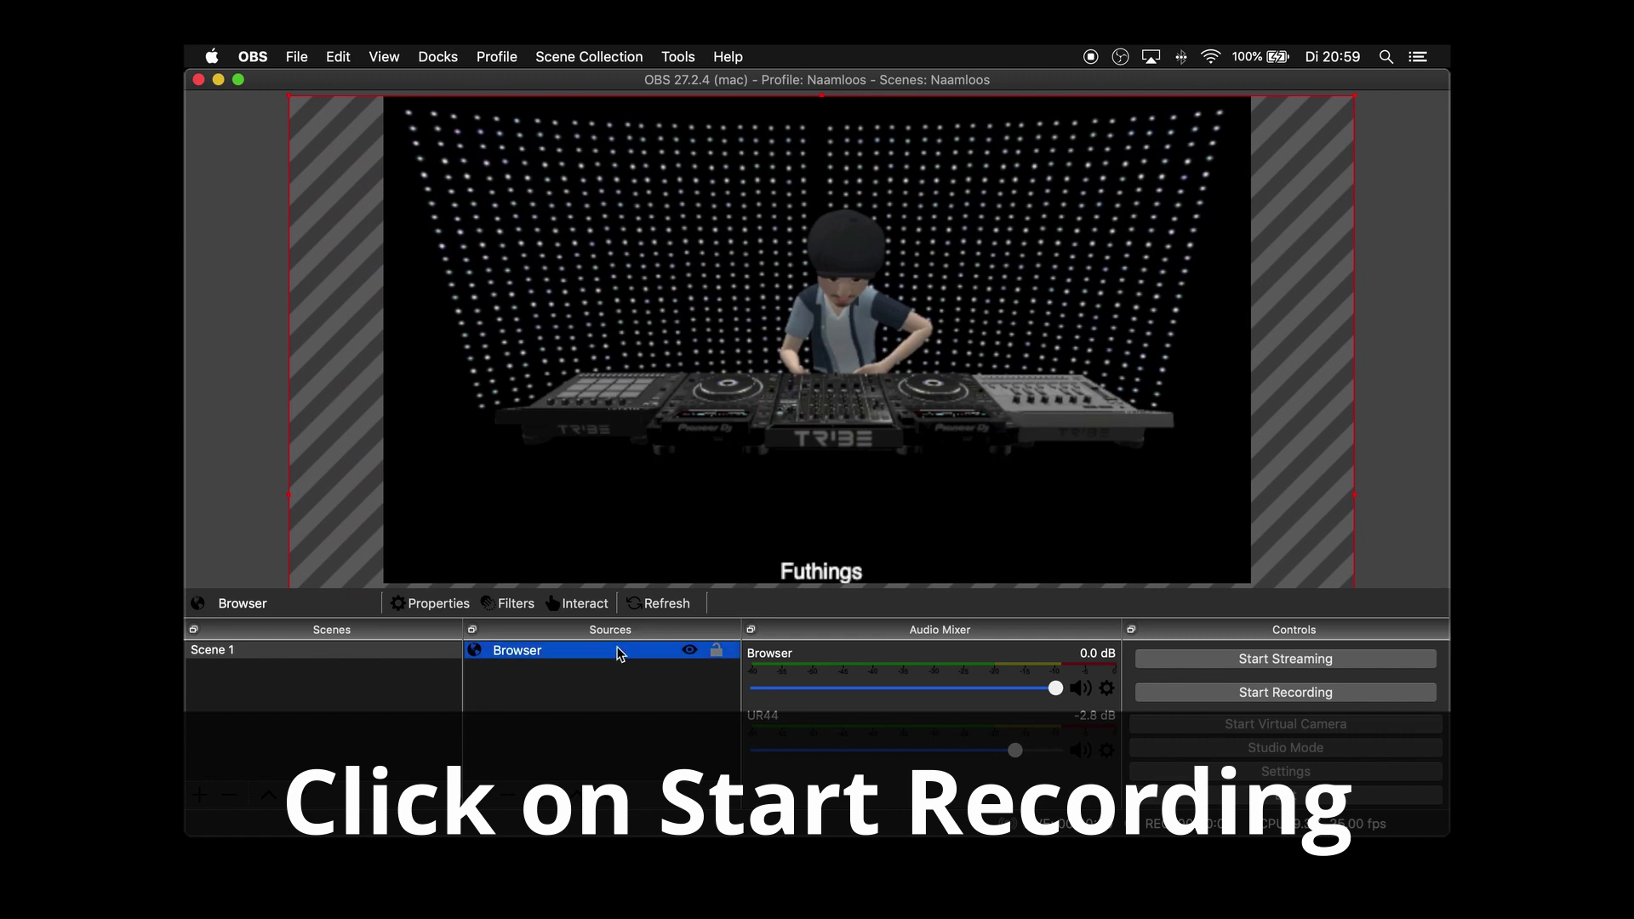